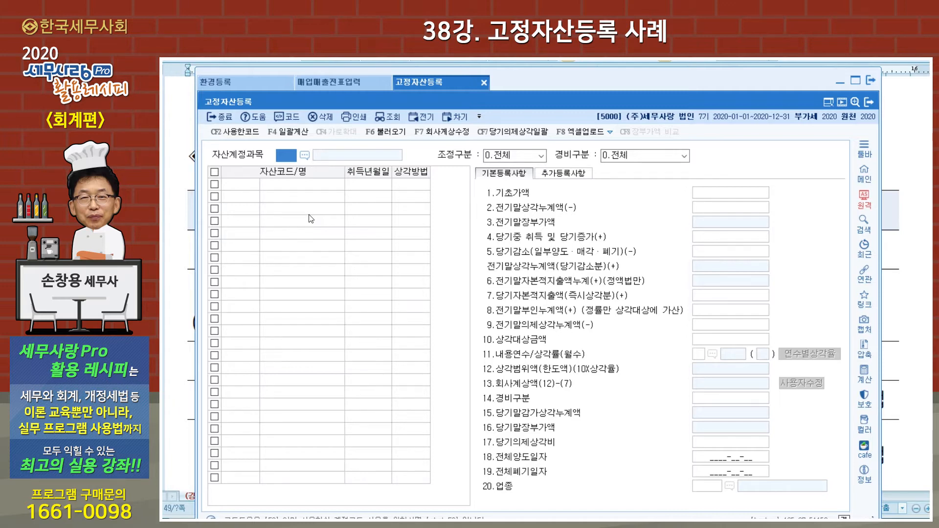
# Open the prior-year (2019) fixed asset register and list the assets of all accounts.
pyautogui.click(426, 119)
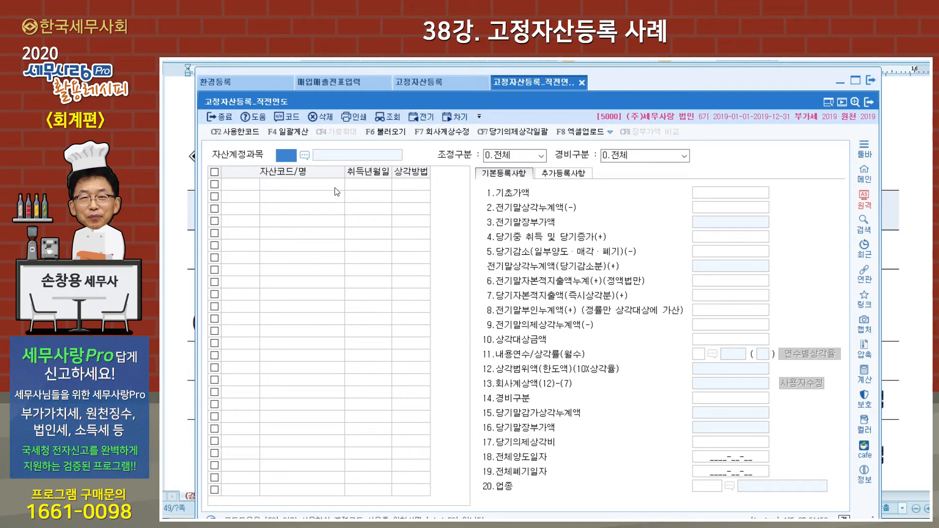
pyautogui.press('Return')
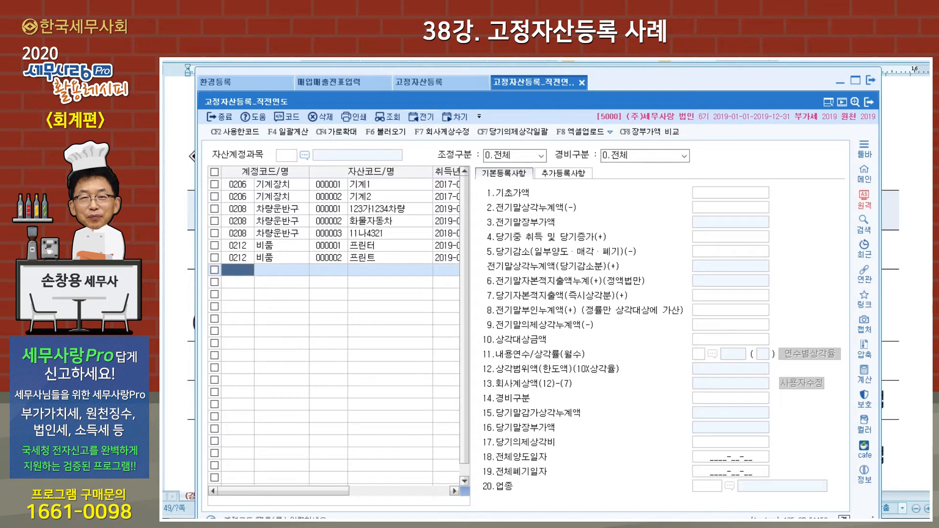
# Open 마감후이월 from the data analysis/management functions and switch it to the prior year, 2019 into 2020.
pyautogui.hotkey('alt', 'Tab')
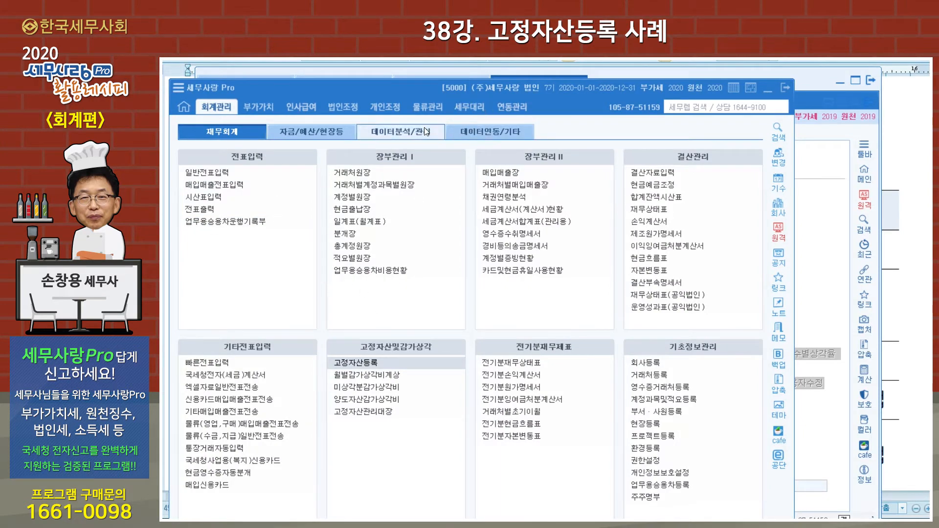
pyautogui.click(476, 138)
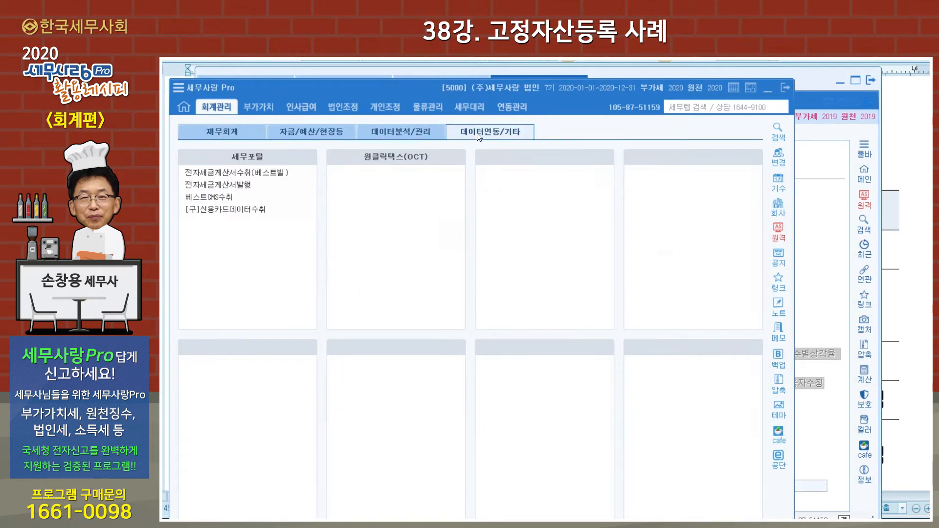
pyautogui.click(392, 132)
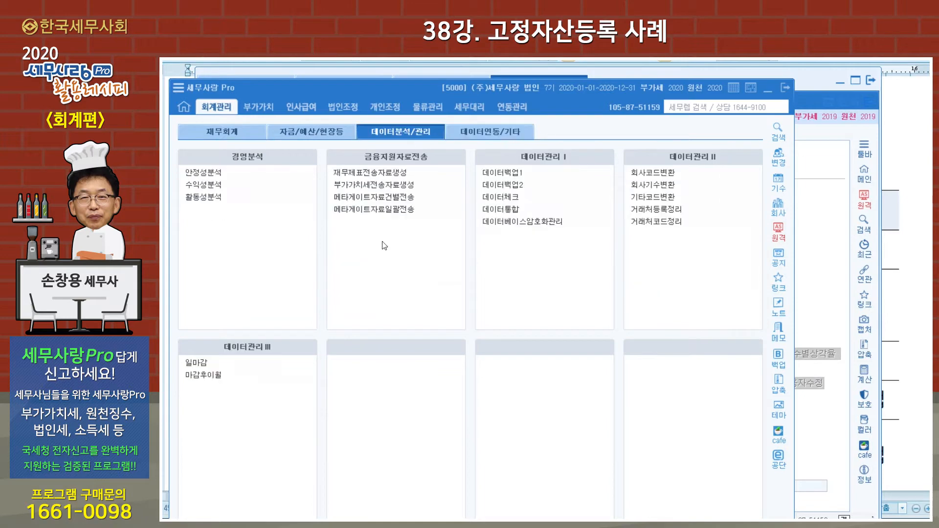
pyautogui.click(206, 375)
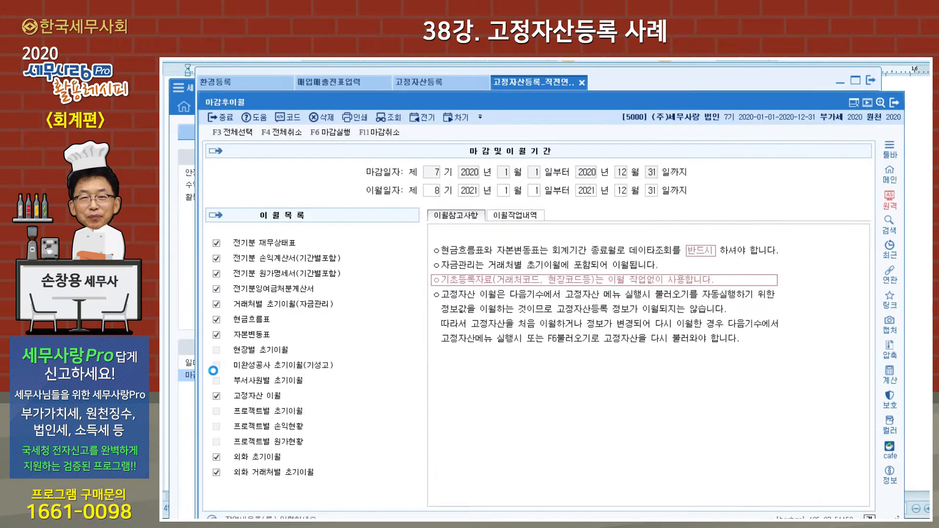
pyautogui.click(421, 120)
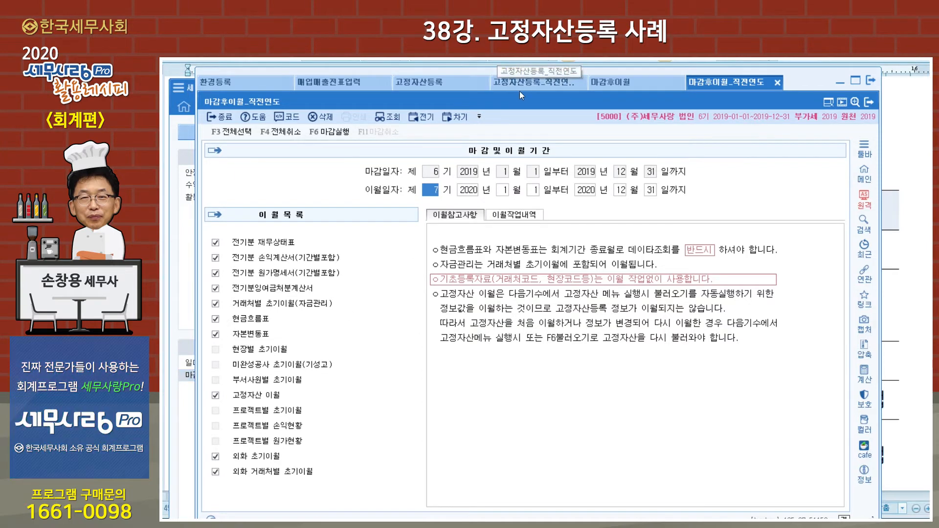
# Return to the 2020 고정자산등록, load asset account 0206 기계장치, and review the details of 기계1 and 기계2.
pyautogui.click(433, 87)
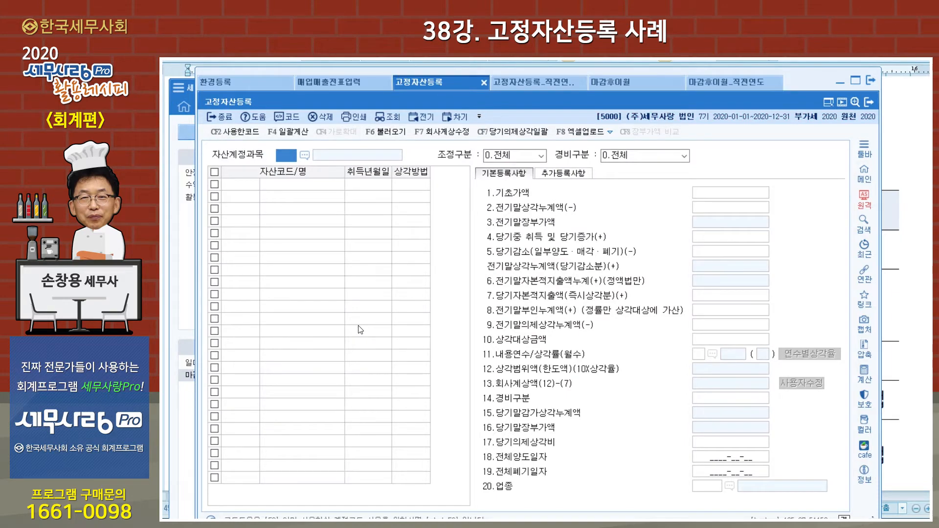
pyautogui.write('0206')
pyautogui.press('Return')
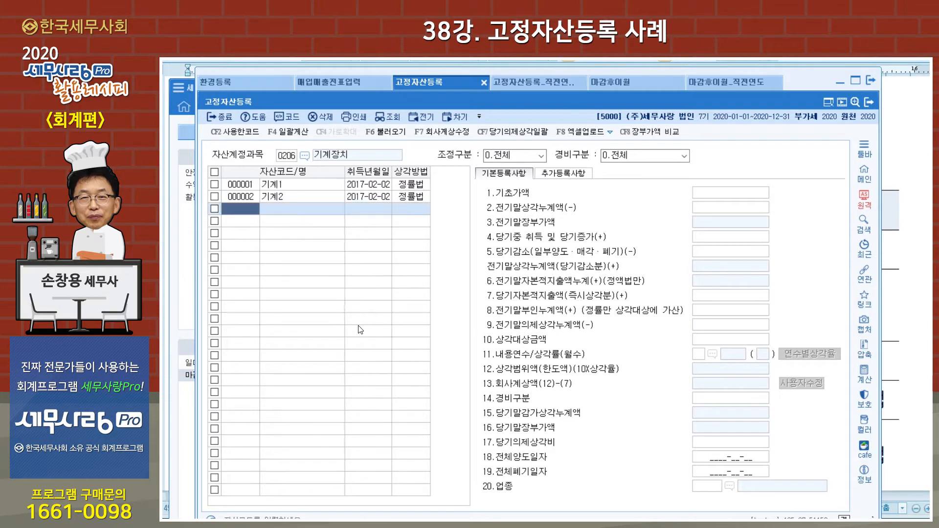
pyautogui.click(308, 186)
pyautogui.click(301, 208)
pyautogui.click(299, 186)
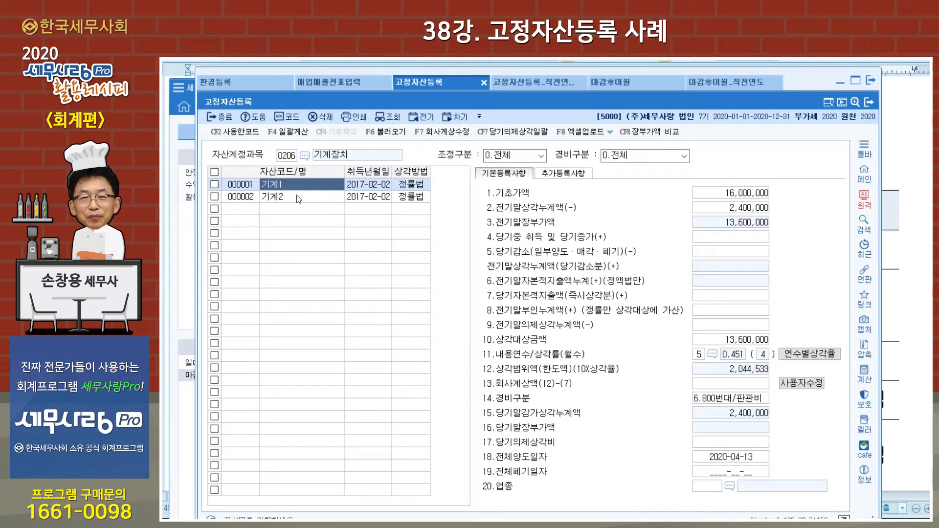
pyautogui.click(296, 196)
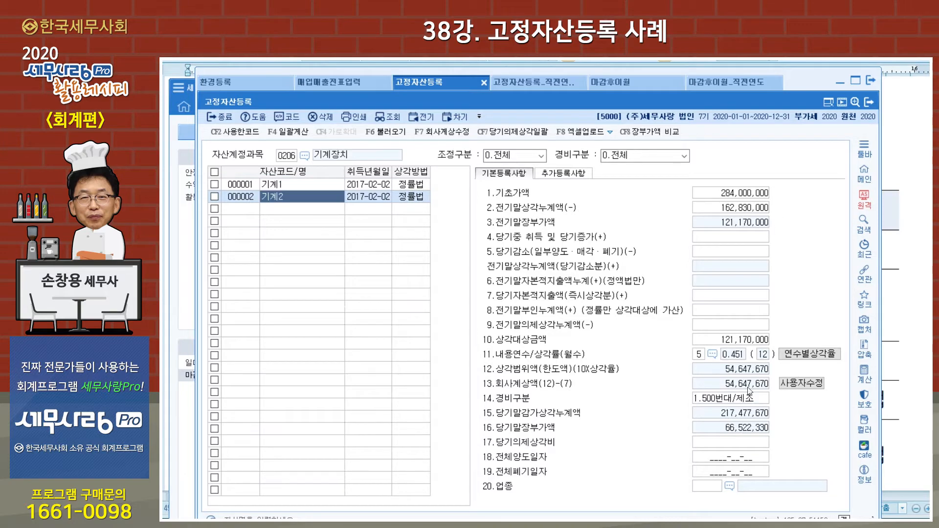
pyautogui.click(319, 186)
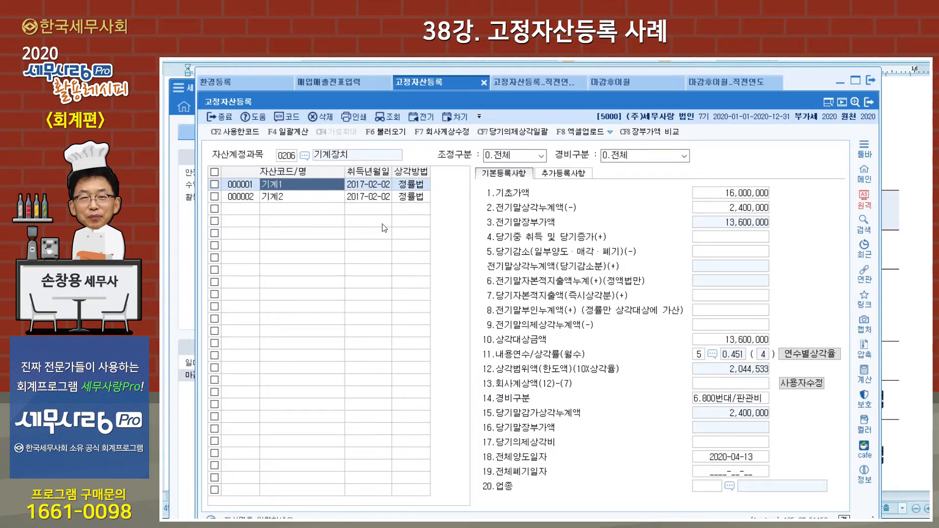
pyautogui.click(299, 198)
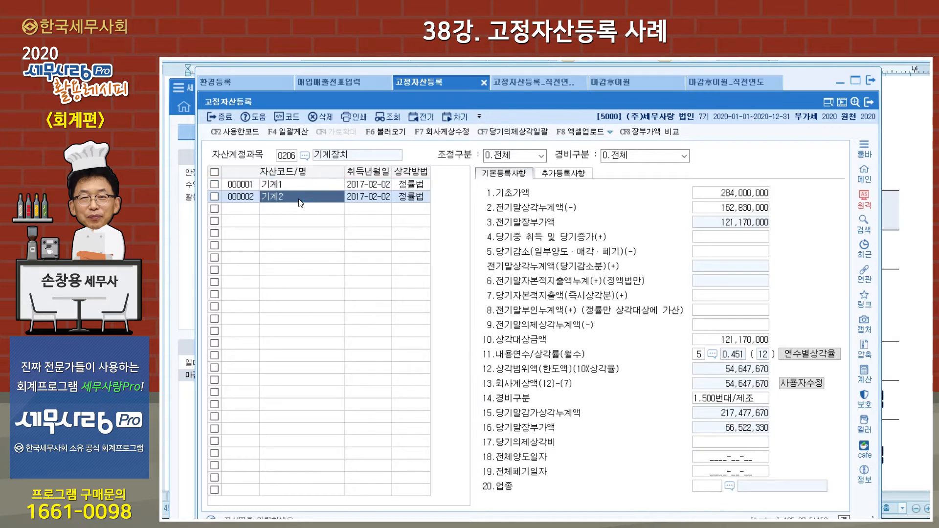
# Load asset account 0208 차량운반구 and review the details of its registered vehicle.
pyautogui.click(288, 156)
pyautogui.write('0208')
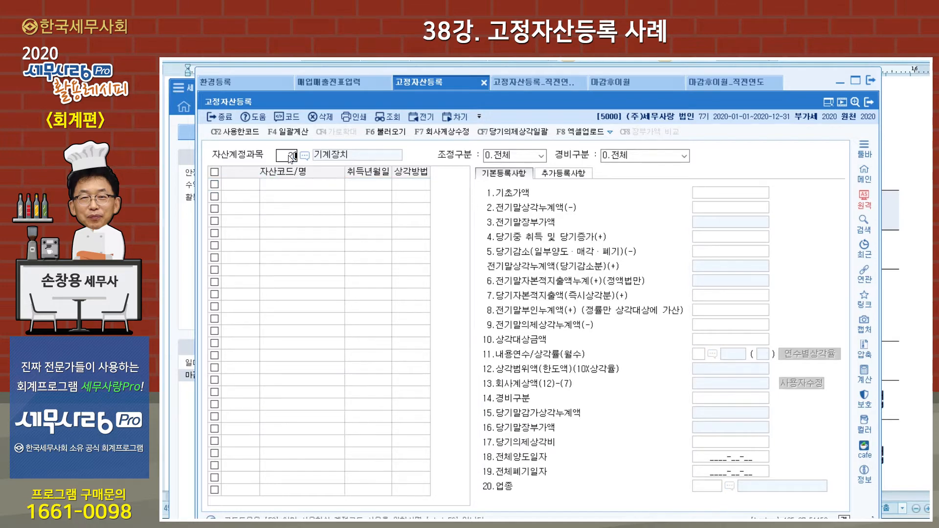
pyautogui.press('Return')
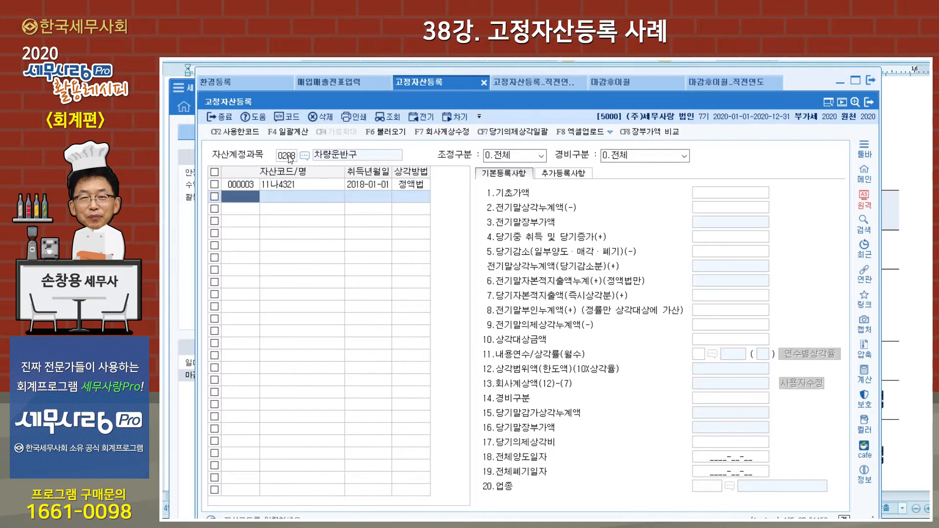
pyautogui.click(297, 187)
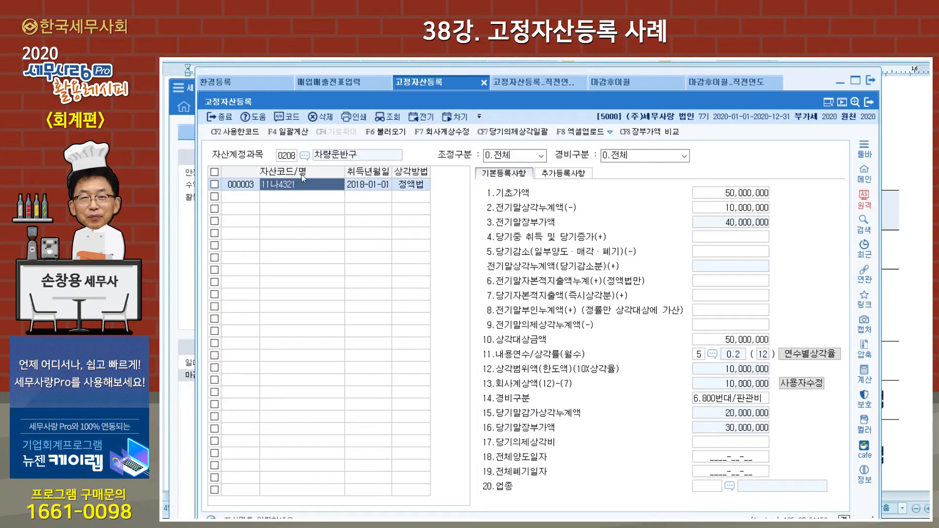
# Go back to asset account 0206 기계장치 and select 기계1.
pyautogui.click(289, 161)
pyautogui.write('206')
pyautogui.press('Return')
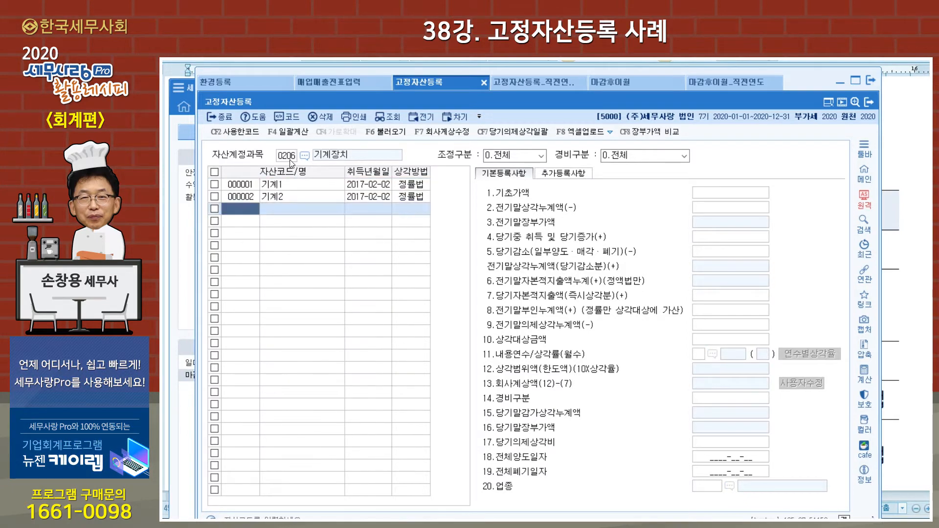
pyautogui.click(294, 185)
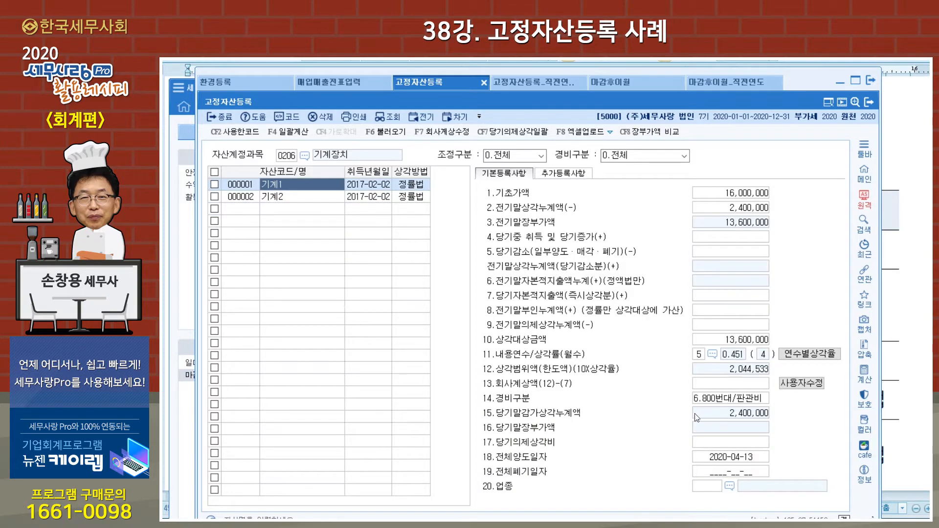
# Recalculate 기계1's 회사계상액 by useful life, discarding the user-modified amount, and clear its 전체양도일자.
pyautogui.click(722, 457)
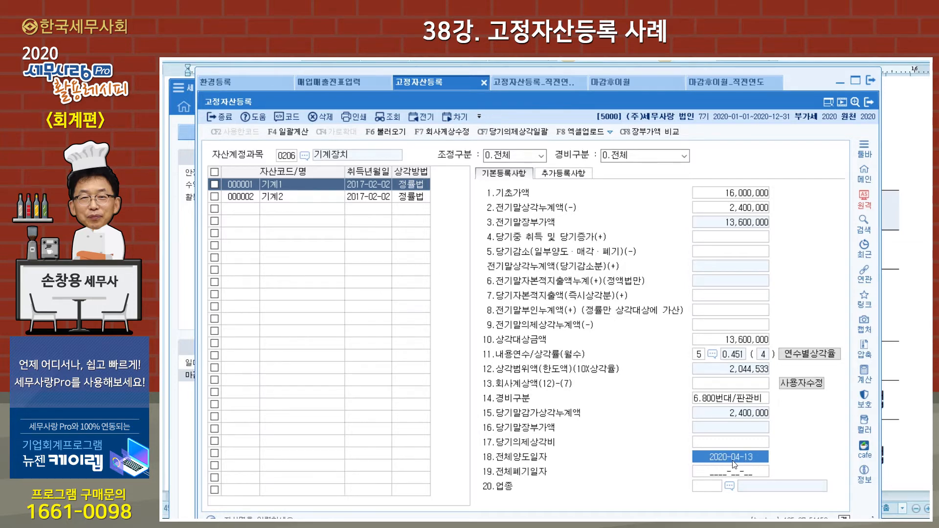
pyautogui.click(792, 384)
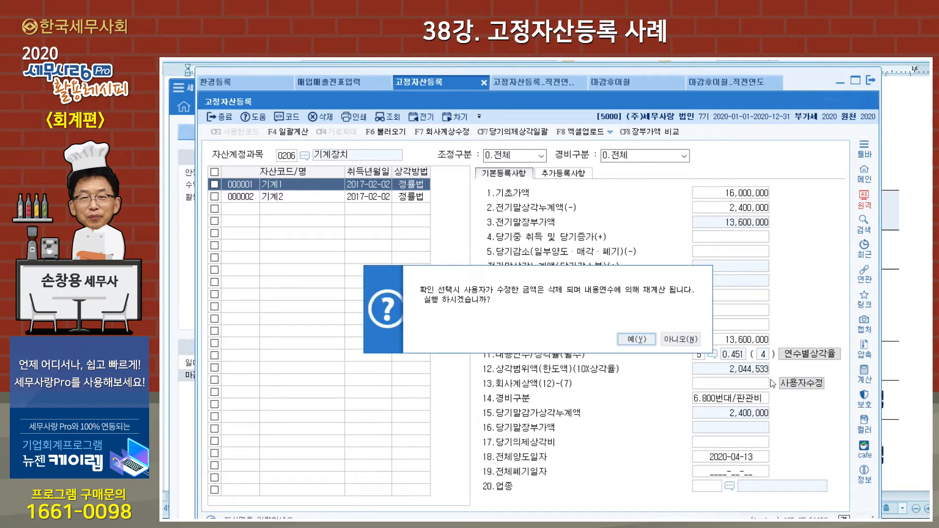
pyautogui.click(645, 343)
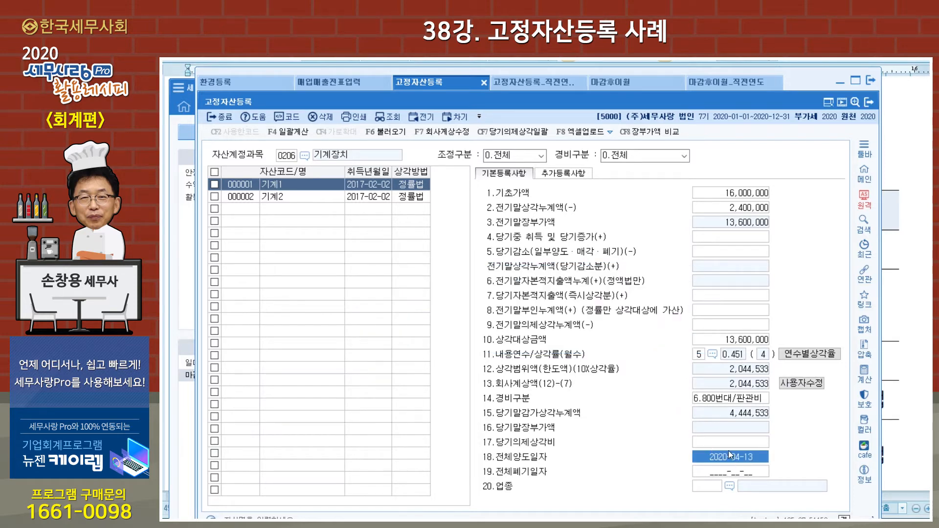
pyautogui.press('Delete')
pyautogui.press('Return')
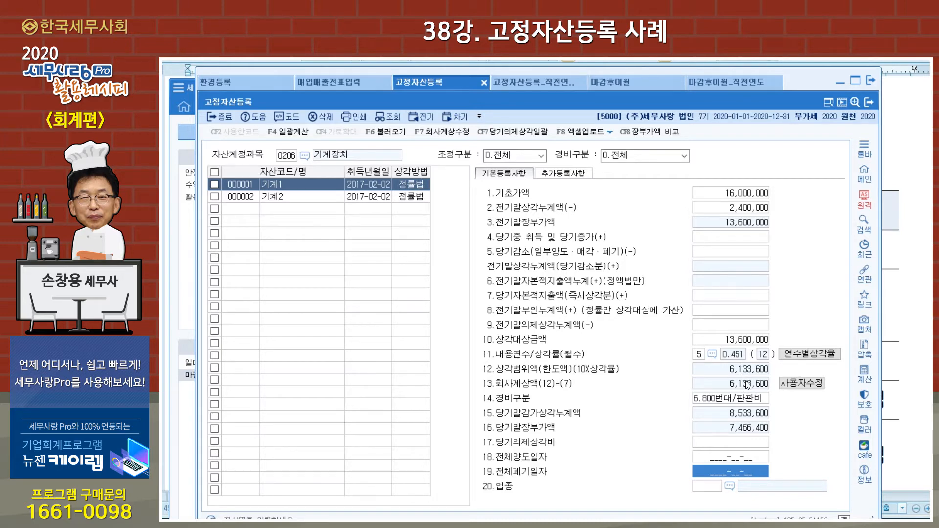
# Set 기계1's 전체양도일자 to 2020-04-13.
pyautogui.click(731, 459)
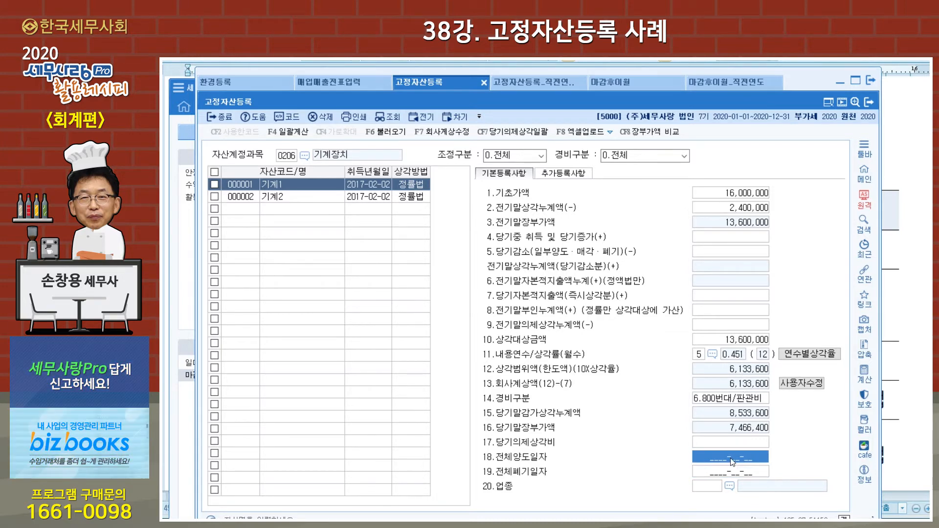
pyautogui.write('20')
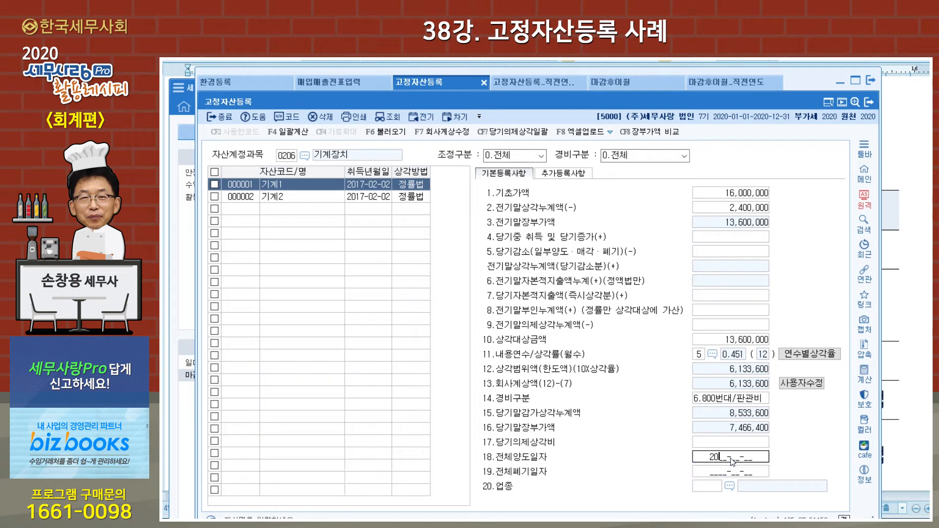
pyautogui.write('20-04-13')
pyautogui.press('Return')
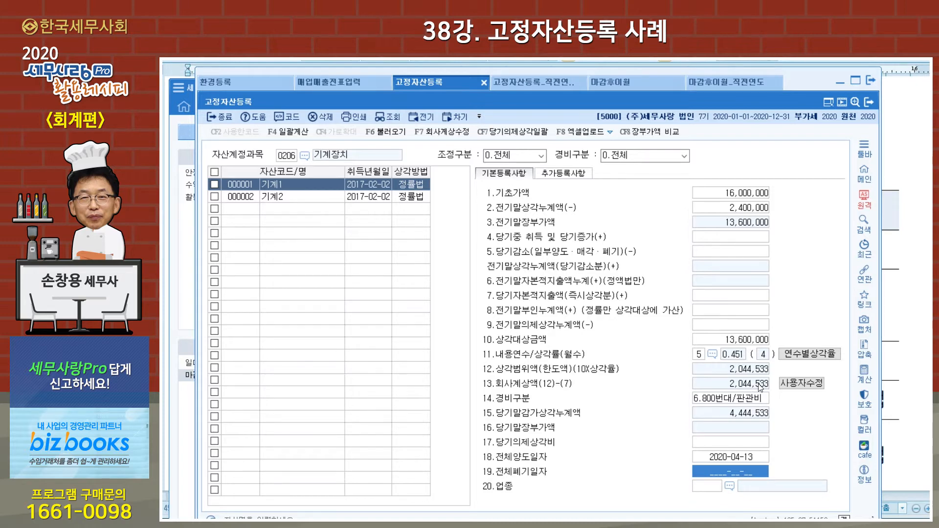
# Override 기계1's 회사계상액 with a user modification, leaving the amount blank.
pyautogui.click(801, 384)
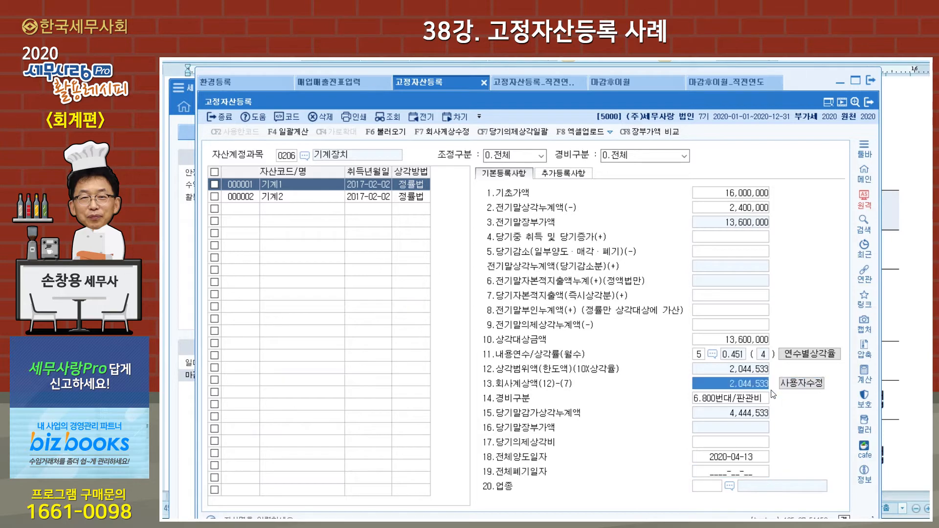
pyautogui.press('Delete')
pyautogui.press('Return')
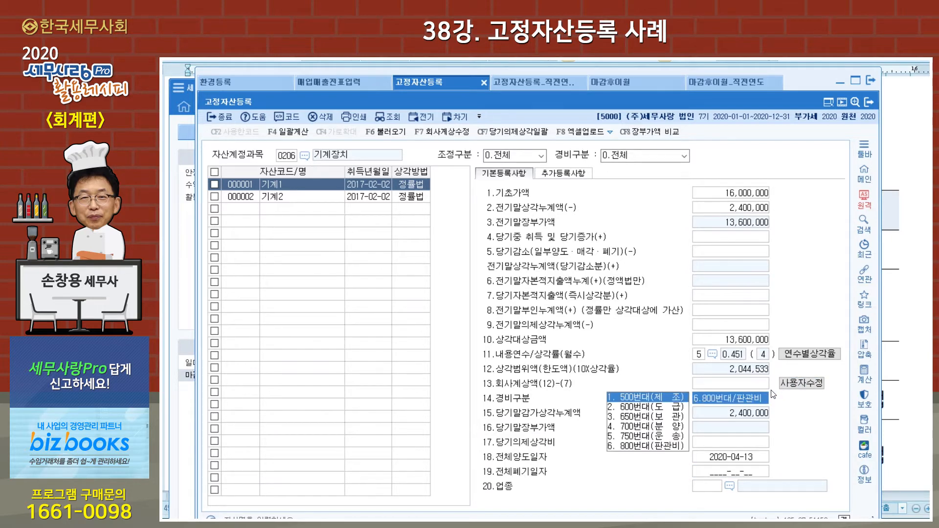
# Review 기계2's depreciation details, and check the vehicle registered under account 0208 차량운반구.
pyautogui.click(314, 203)
pyautogui.click(314, 203)
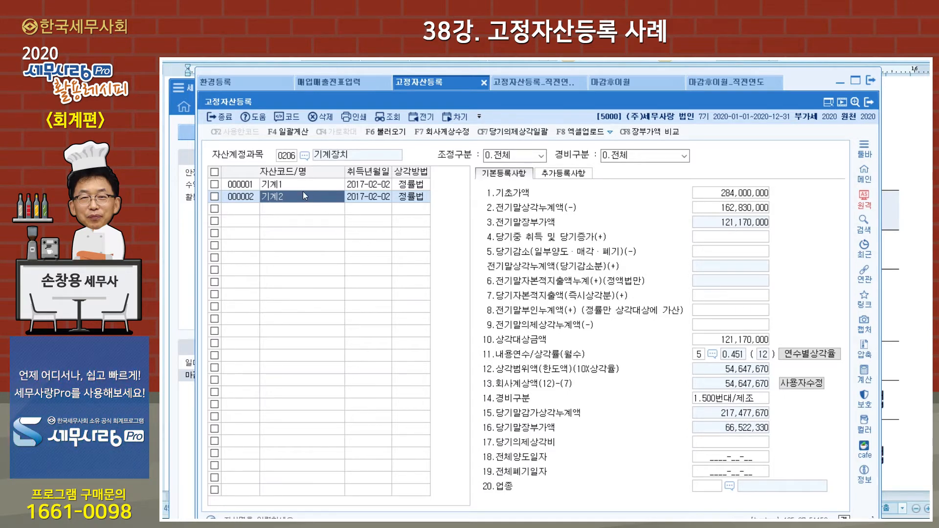
pyautogui.click(288, 156)
pyautogui.write('0208')
pyautogui.press('Return')
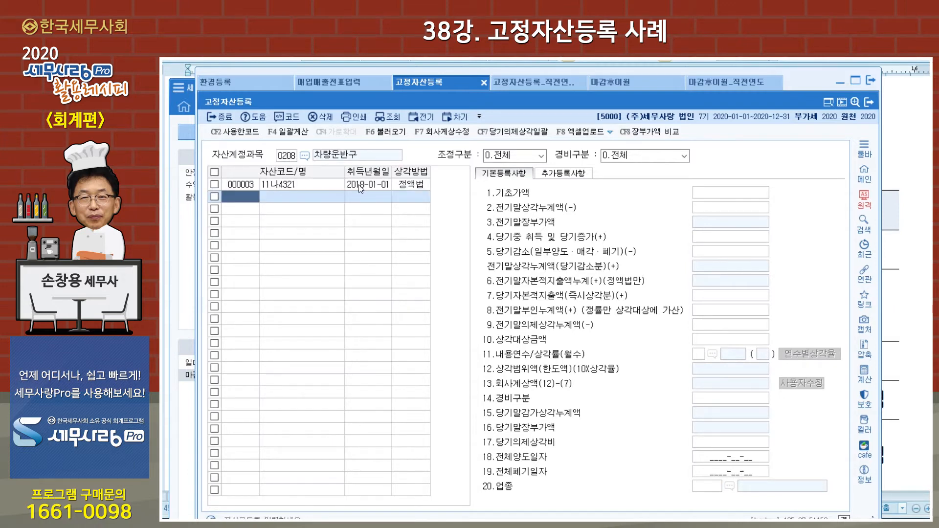
pyautogui.click(301, 185)
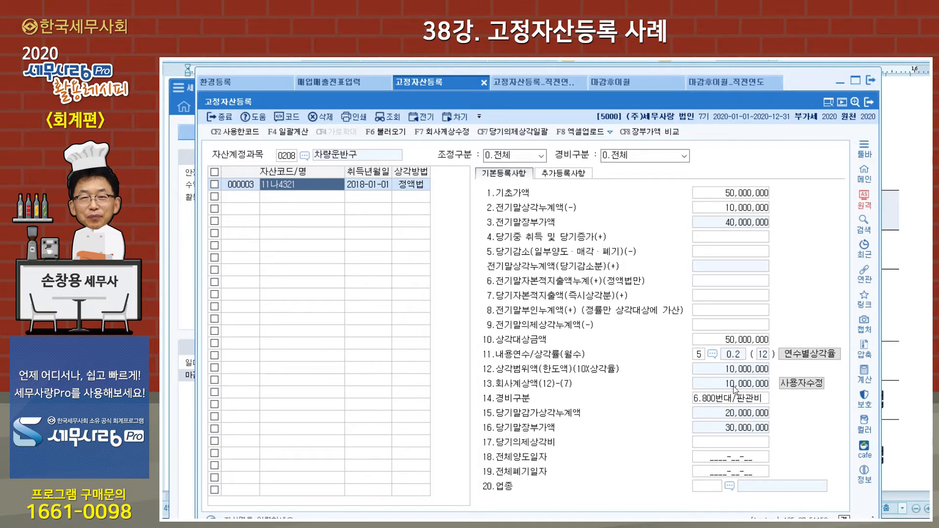
pyautogui.click(251, 197)
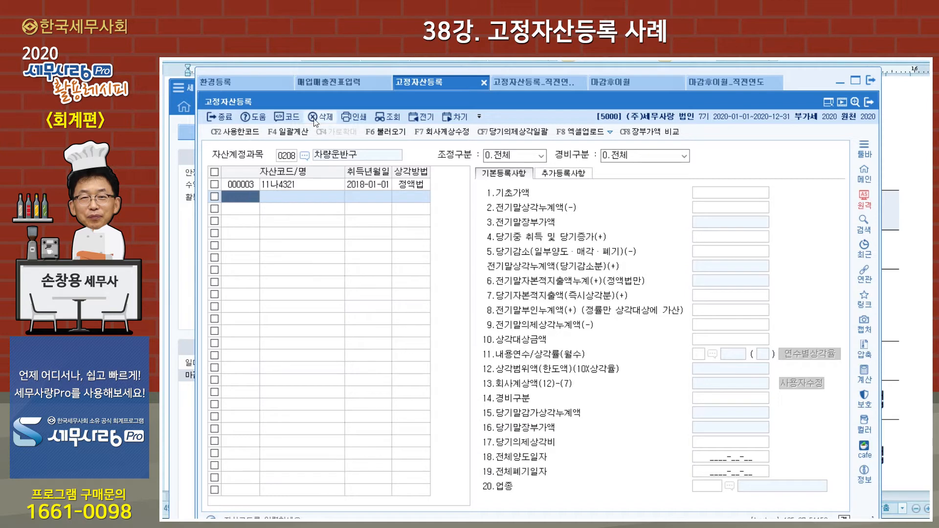
# Switch to 매입매출전표입력 and check the 분개 of the May 31 화물자동차 purchase voucher.
pyautogui.click(334, 85)
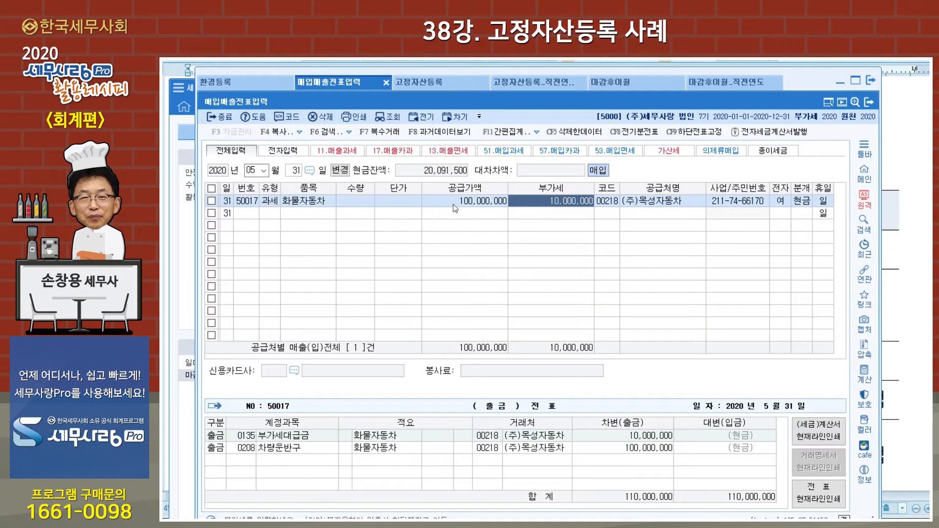
pyautogui.click(803, 201)
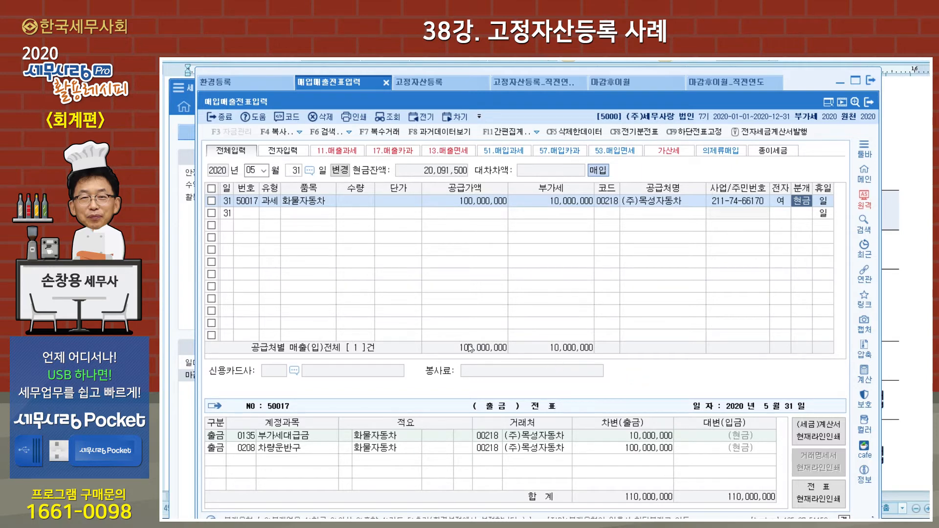
pyautogui.click(487, 201)
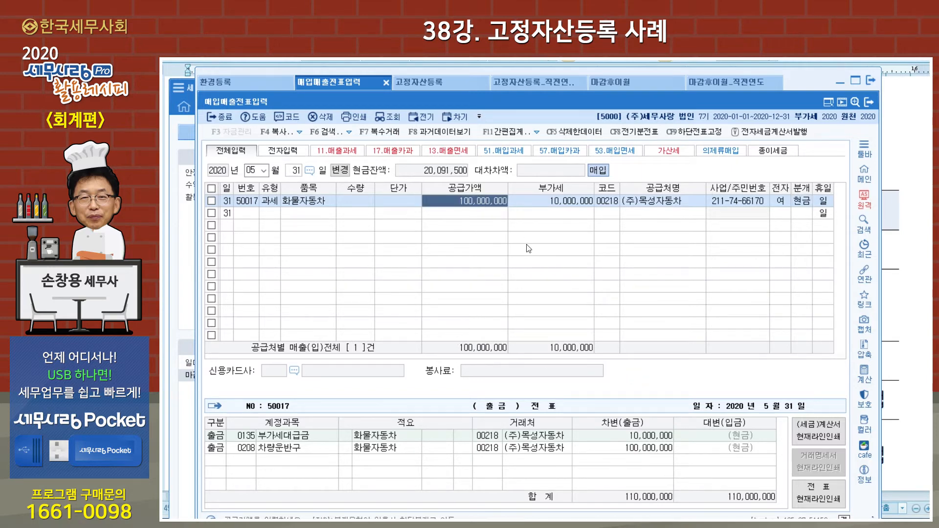
pyautogui.write('11,000,0')
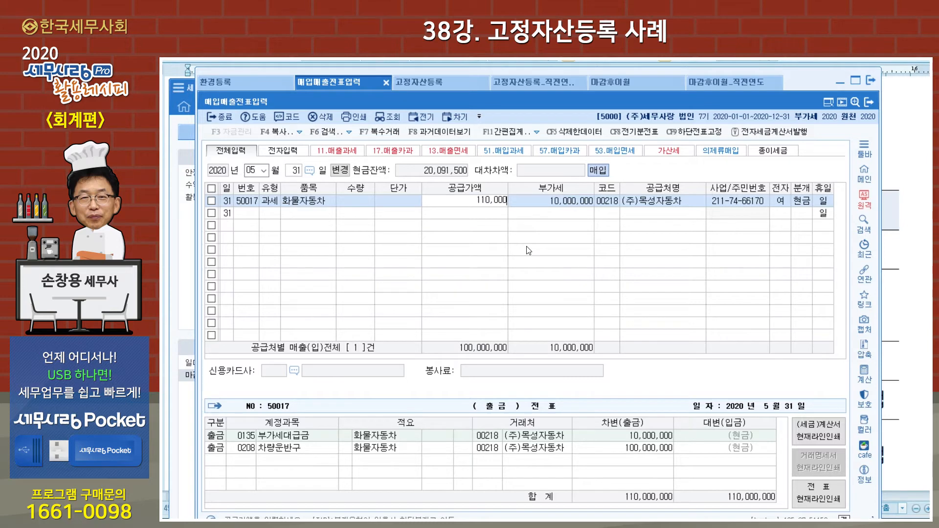
pyautogui.write('00')
pyautogui.press('Return')
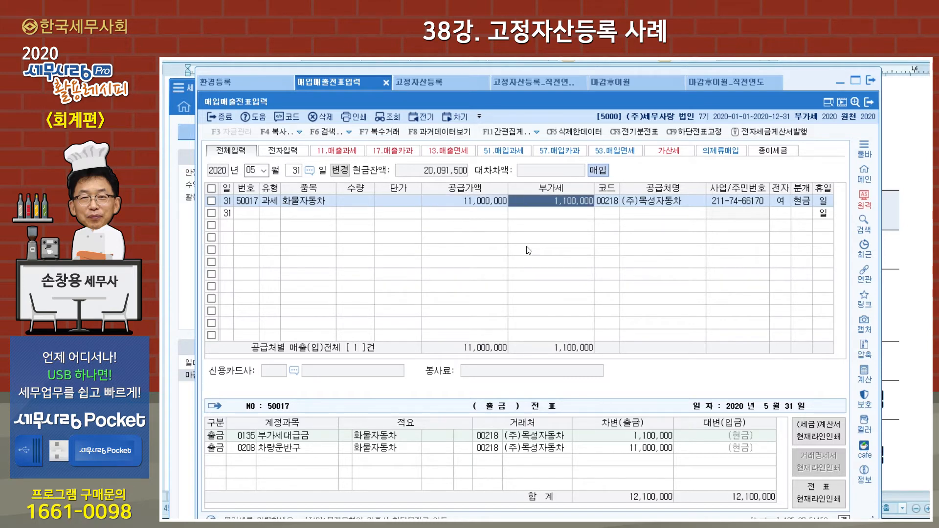
pyautogui.click(490, 203)
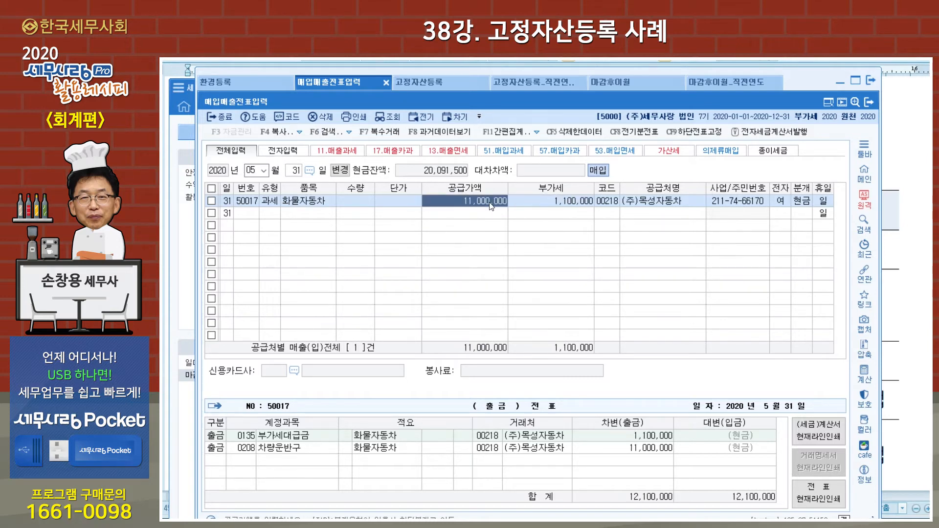
pyautogui.write('100,000,000')
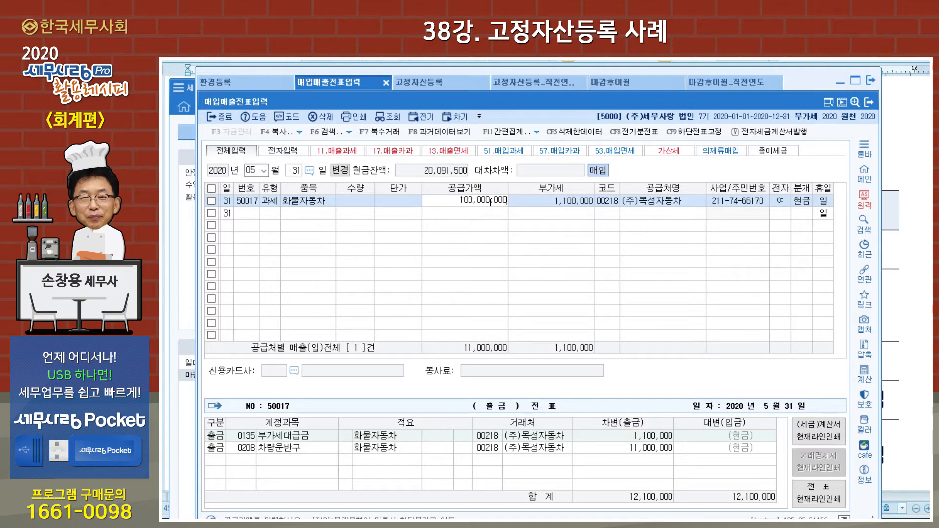
pyautogui.press('Return')
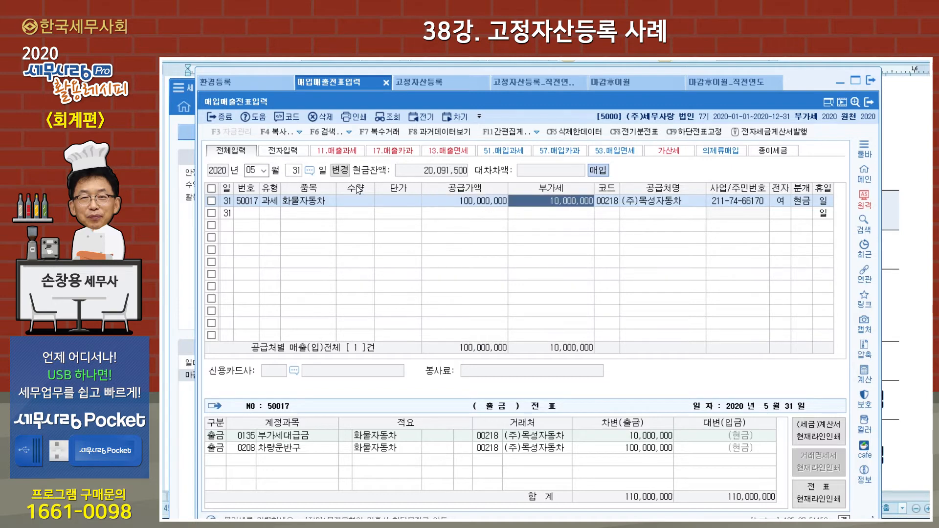
# Change the 화물자동차 voucher's 유형 to 54 불공, with 불공제사유 9 공통매입세액안분계산분.
pyautogui.click(274, 203)
pyautogui.write('54')
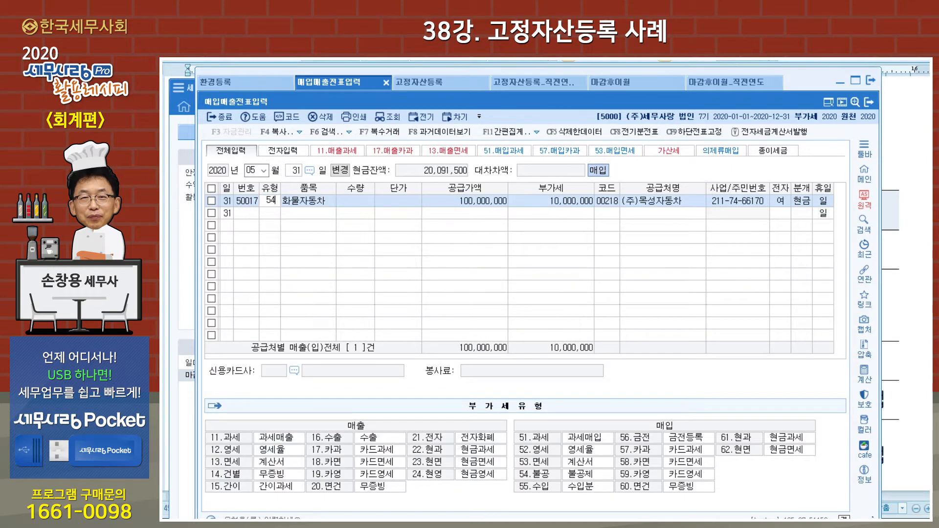
pyautogui.press('Return')
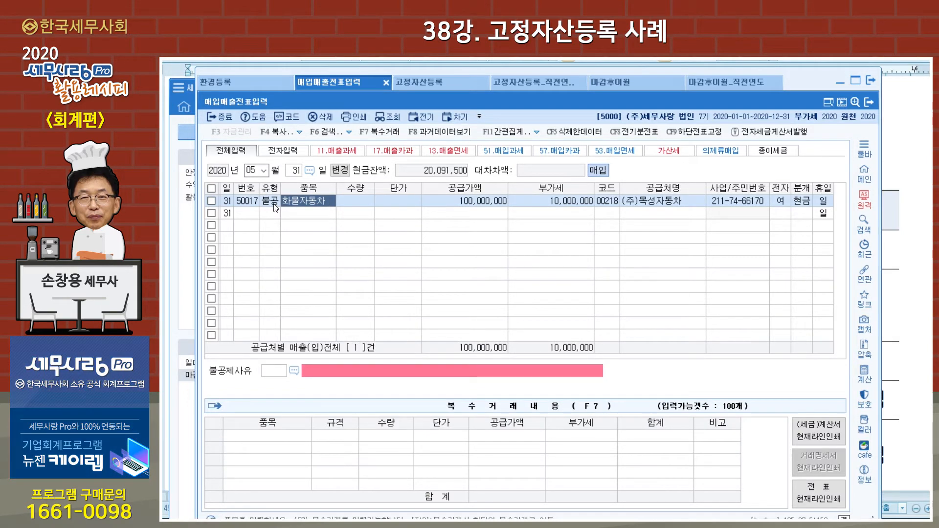
pyautogui.press('Return')
pyautogui.press('Return')
pyautogui.press('Return')
pyautogui.press('Return')
pyautogui.press('Return')
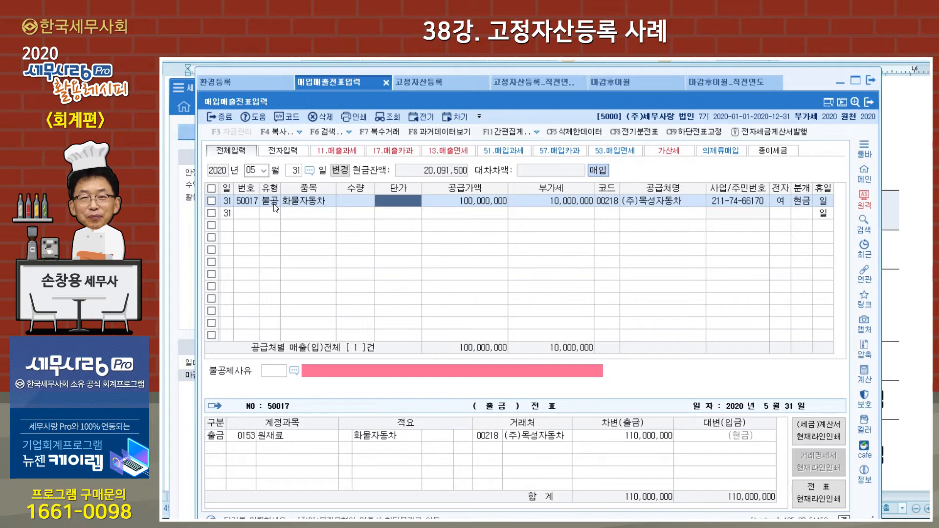
pyautogui.press('Return')
pyautogui.press('Return')
pyautogui.press('Return')
pyautogui.press('Return')
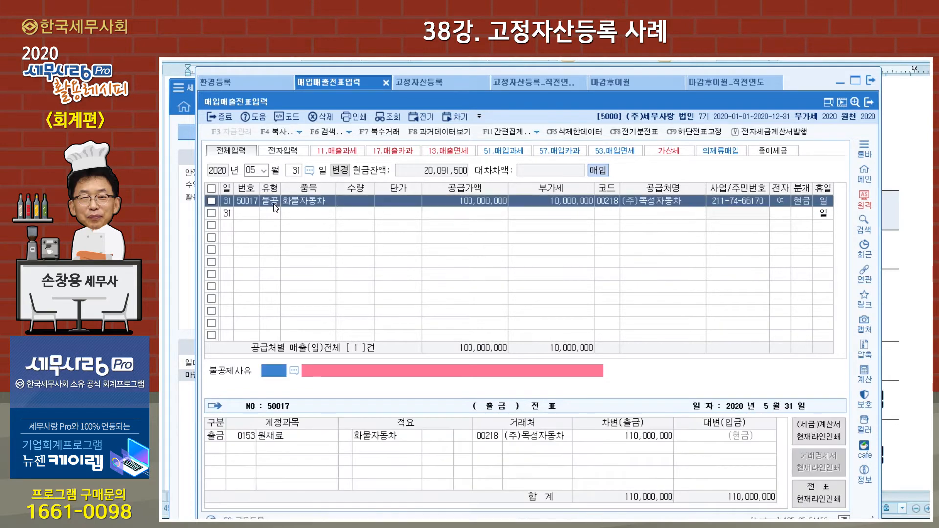
pyautogui.write('9')
pyautogui.press('Return')
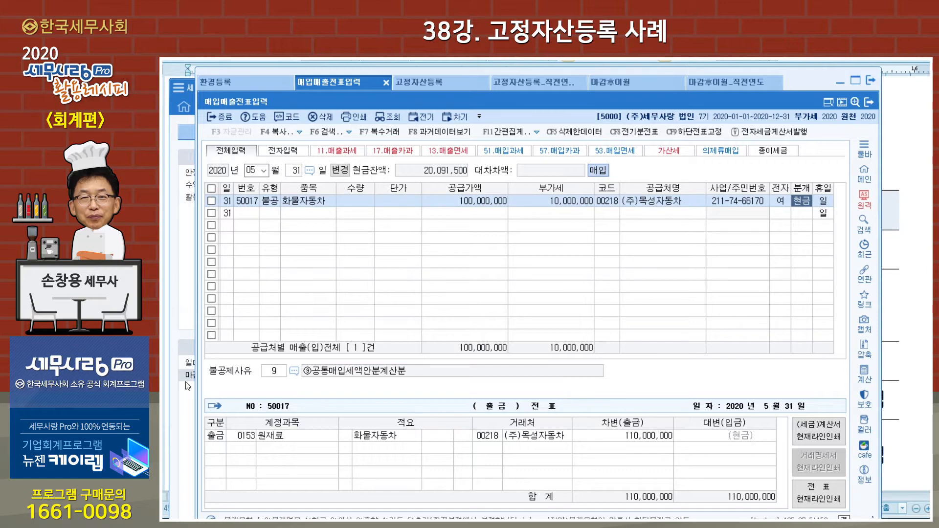
# Change the 계정과목 on the 화물자동차 voucher's journal line to 0208 차량운반구.
pyautogui.click(253, 440)
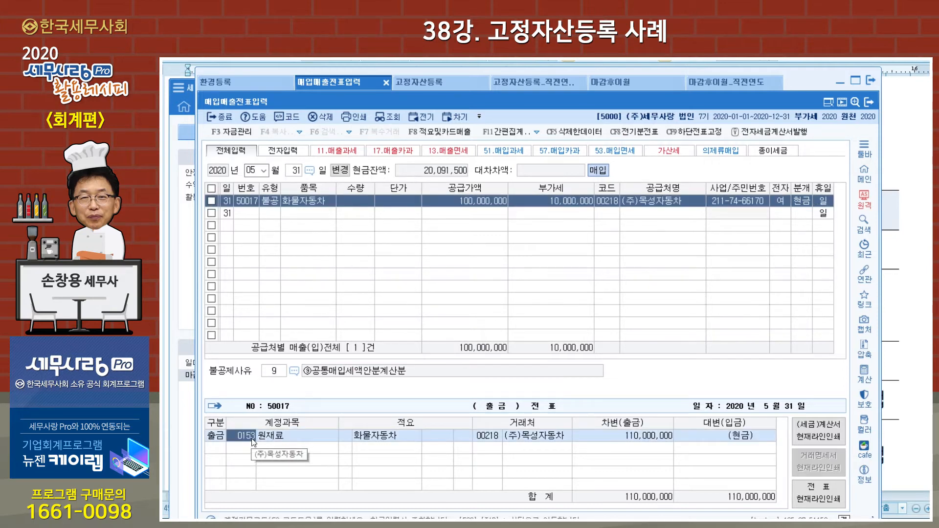
pyautogui.write('208')
pyautogui.press('Return')
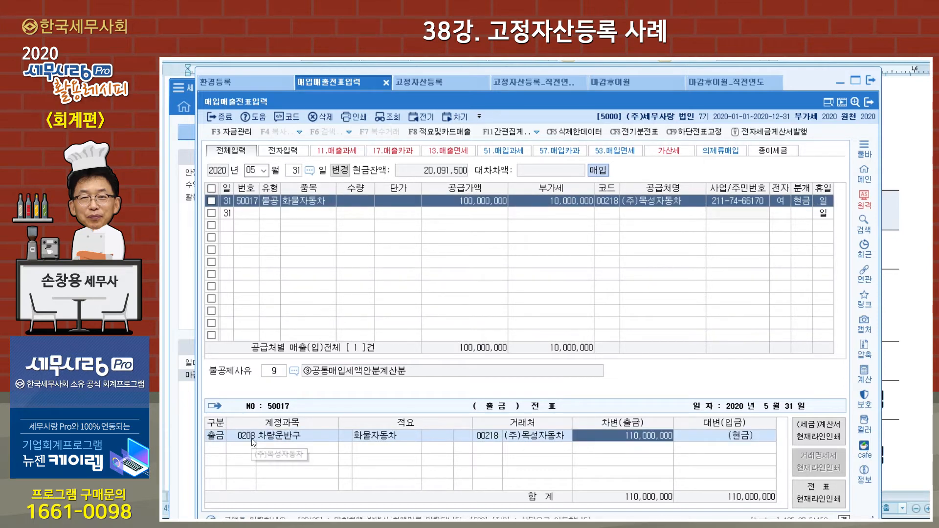
# Register 화물자동차 through 고정자산 간편등록 with 경비구분 set to 500번대(제조).
pyautogui.press('Return')
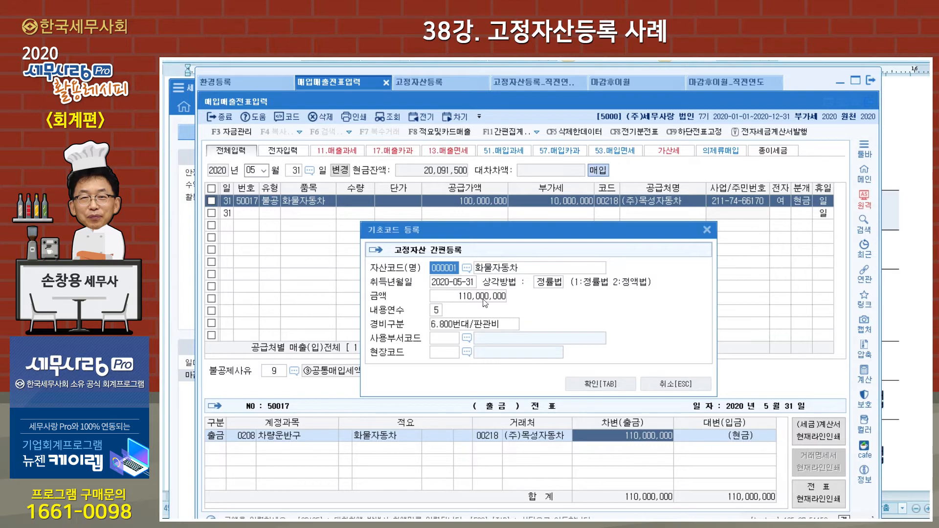
pyautogui.click(448, 329)
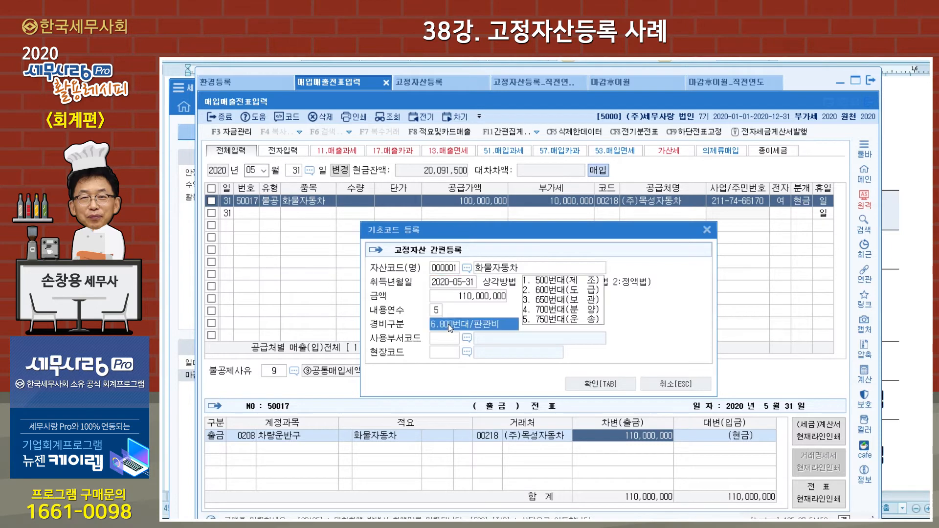
pyautogui.click(543, 284)
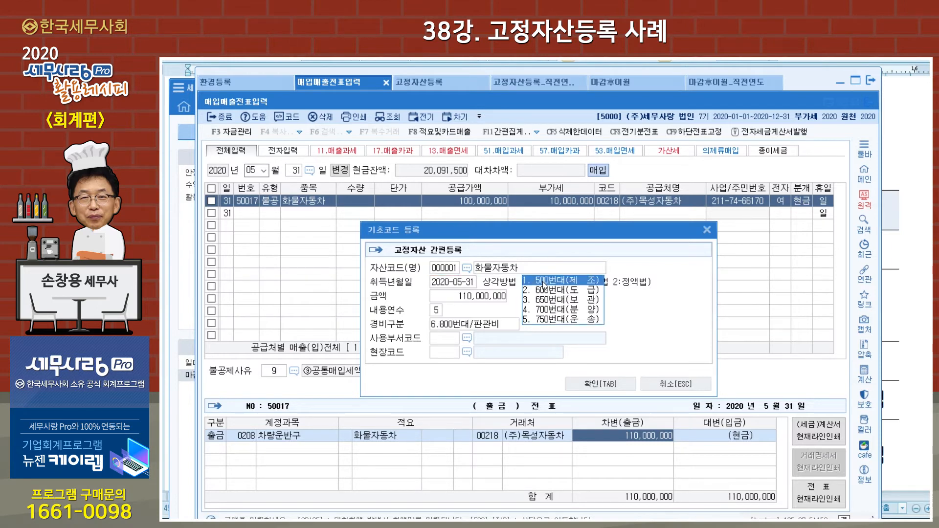
pyautogui.click(585, 384)
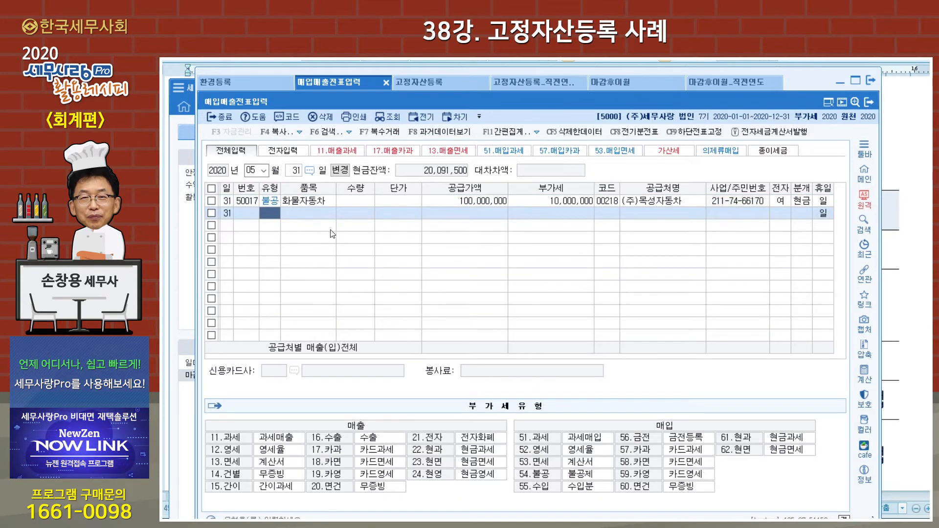
# Check the 화물자동차 voucher's journal line for its fixed-asset mark, and review the 회계 settings in 환경등록.
pyautogui.click(321, 204)
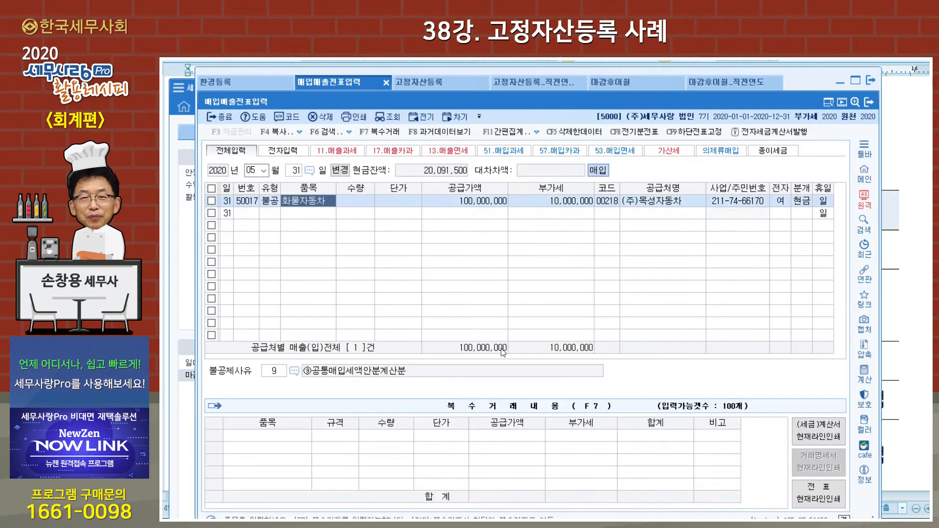
pyautogui.click(785, 202)
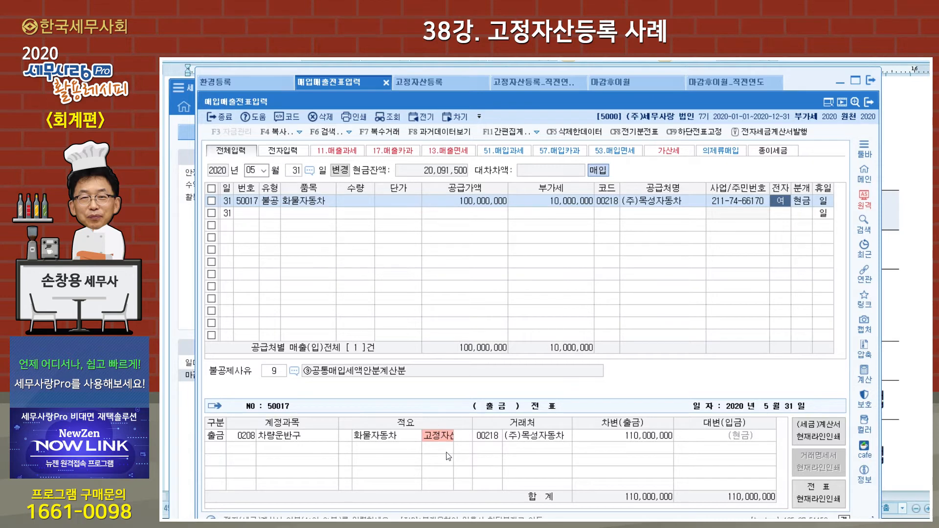
pyautogui.click(250, 87)
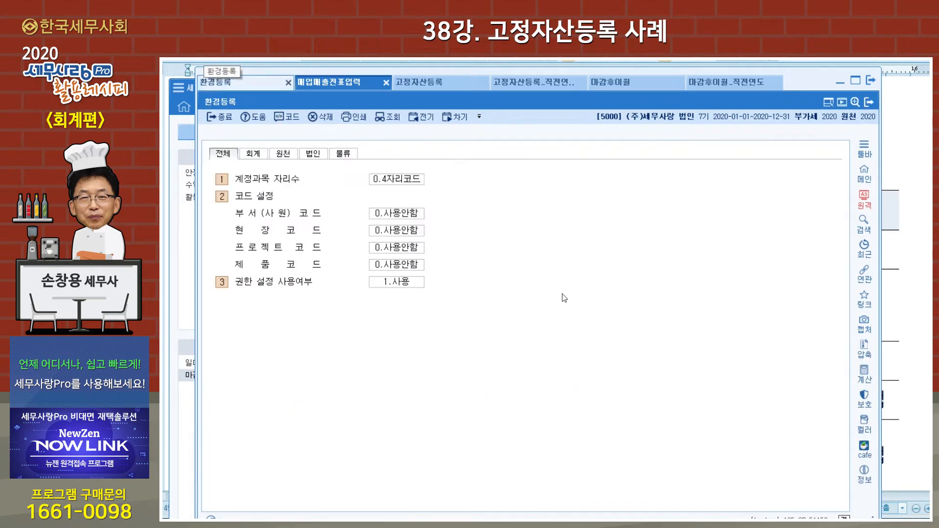
pyautogui.click(256, 154)
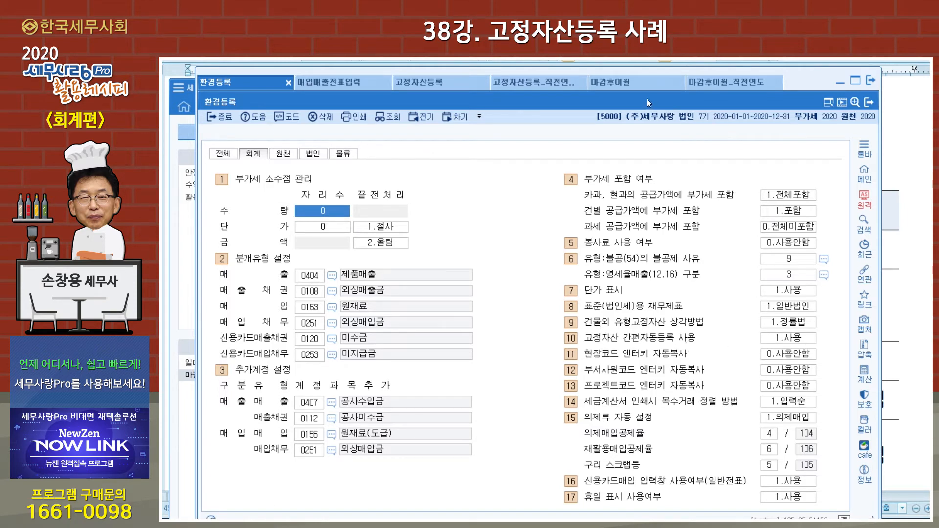
# Reload 고정자산등록 and check the 화물자동차 record under account 0208 차량운반구.
pyautogui.click(429, 81)
pyautogui.click(387, 135)
pyautogui.click(311, 190)
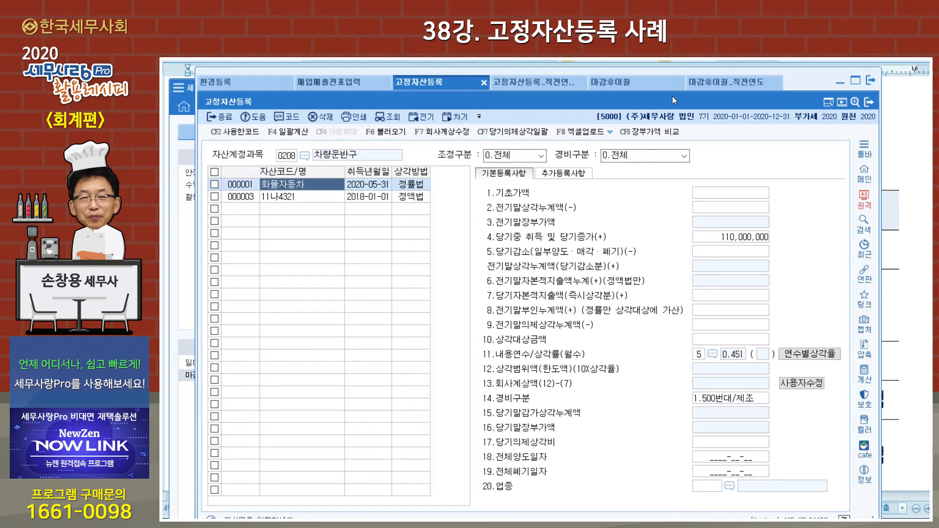
# Return to 매입매출전표입력 and load the vouchers dated May 21, 2020.
pyautogui.click(331, 83)
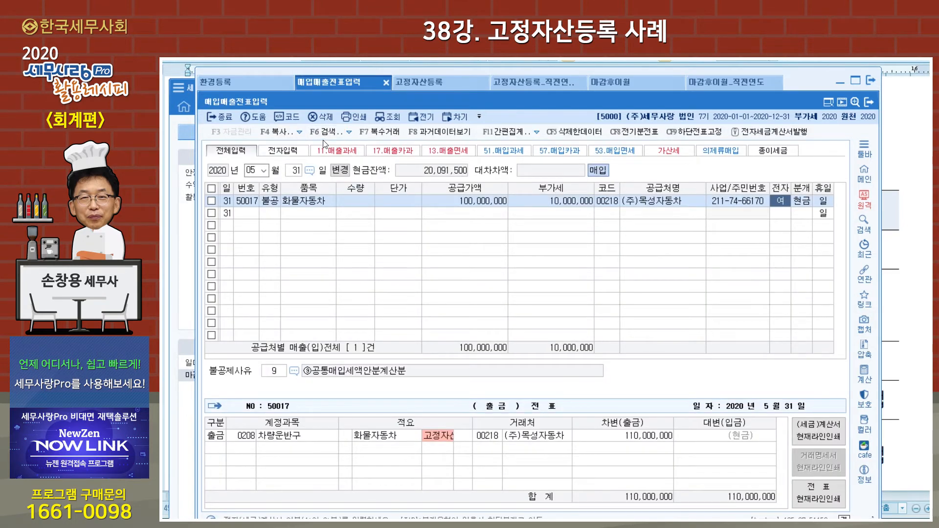
pyautogui.click(296, 172)
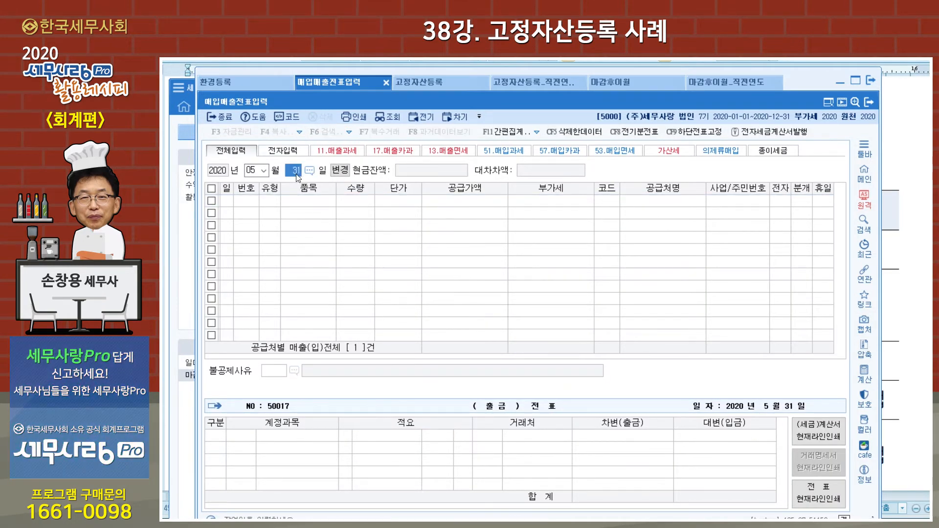
pyautogui.write('21')
pyautogui.press('Return')
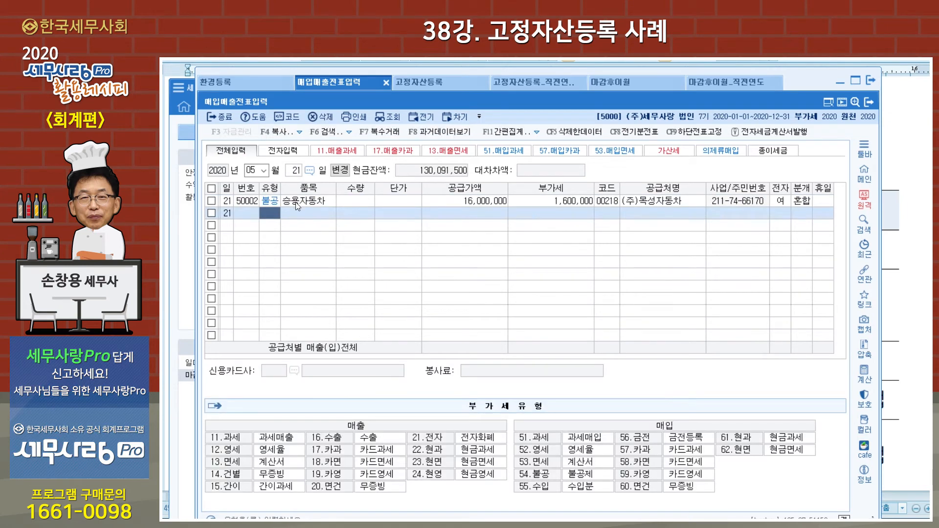
# Go through the 승용자동차 voucher's fields, from its 불공제사유 and 분개 to its journal lines.
pyautogui.click(371, 203)
pyautogui.press('Return')
pyautogui.press('Return')
pyautogui.press('Return')
pyautogui.press('Return')
pyautogui.press('Return')
pyautogui.press('Return')
pyautogui.press('Return')
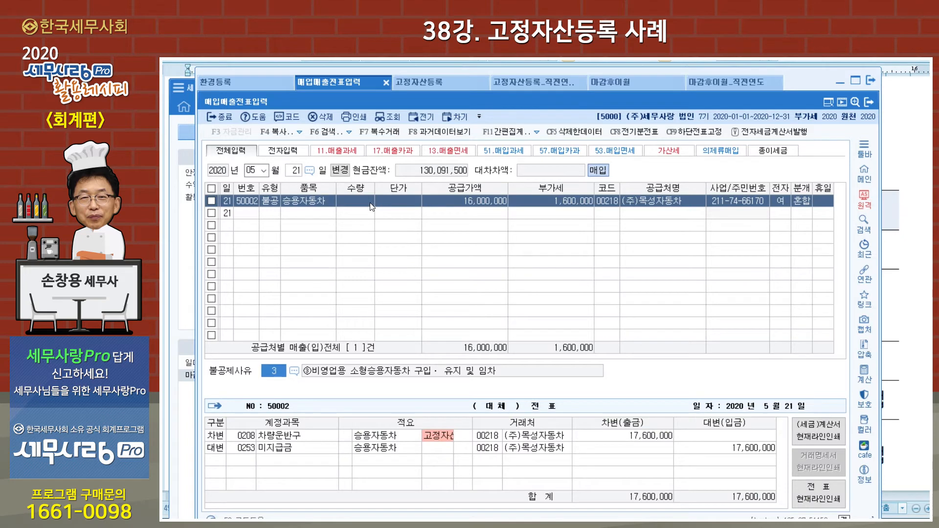
pyautogui.press('Return')
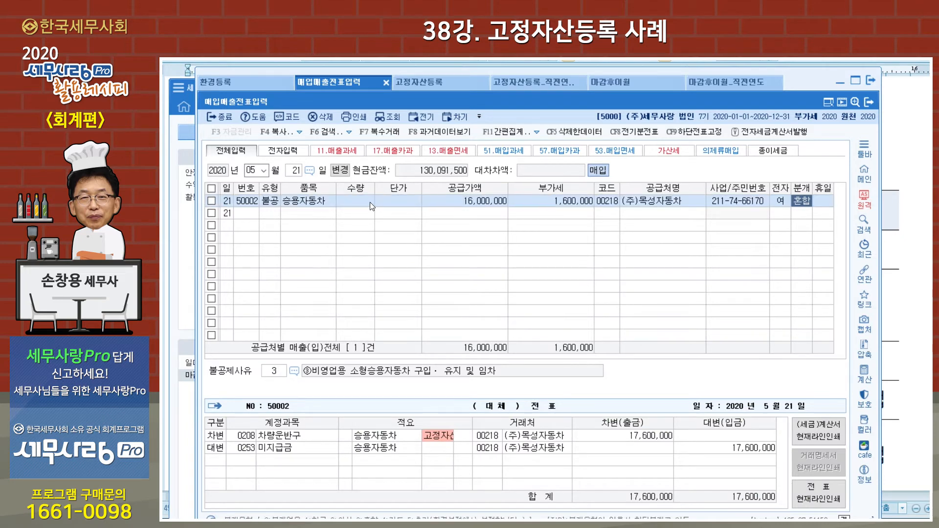
pyautogui.press('Return')
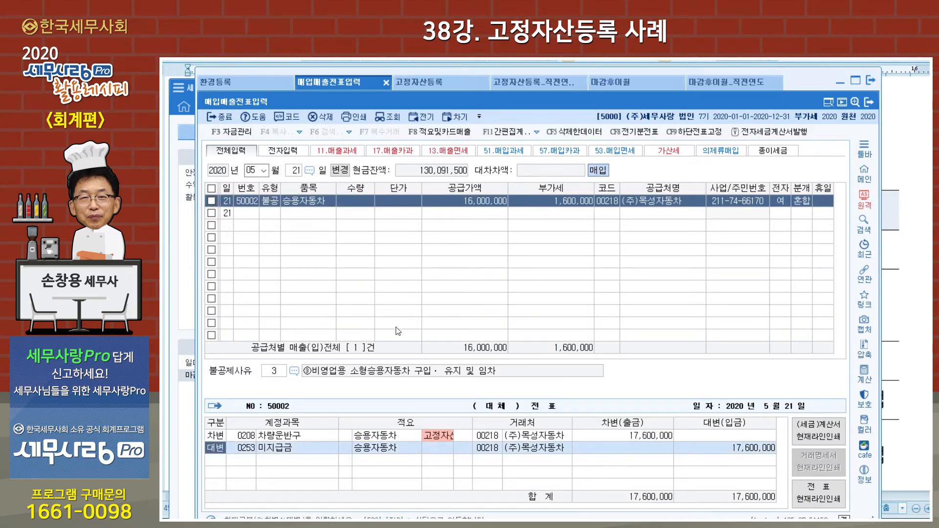
# Open the 고정자산 간편등록 form for the 승용자동차 voucher's 차량운반구 line and close it without registering anything.
pyautogui.click(436, 437)
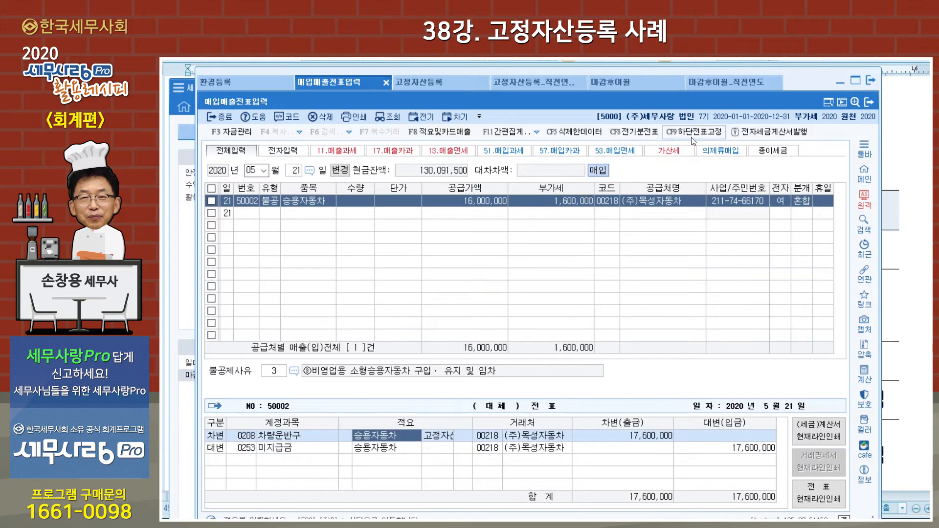
pyautogui.click(538, 133)
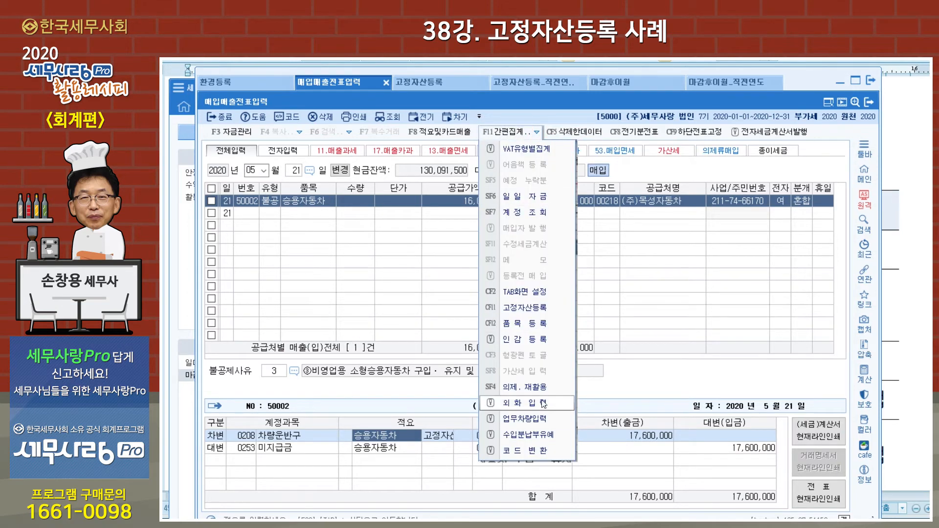
pyautogui.click(529, 308)
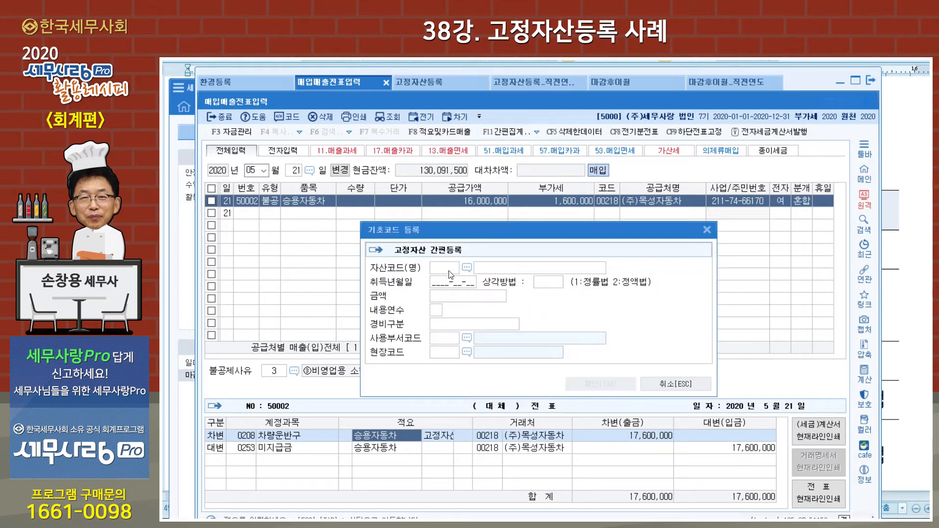
pyautogui.press('Escape')
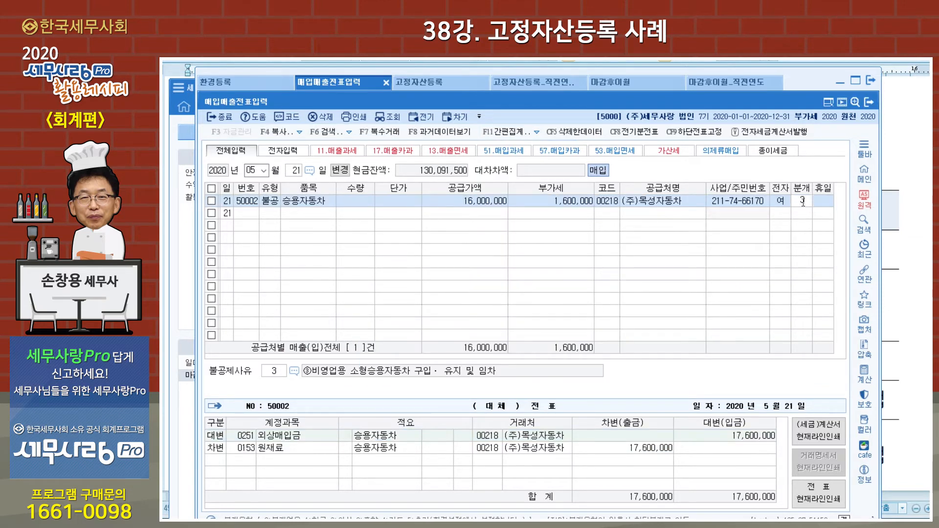
# Set the 승용자동차 voucher's 분개 to 혼합 and change its debit line account to 208 차량운반구.
pyautogui.press('Return')
pyautogui.write('208')
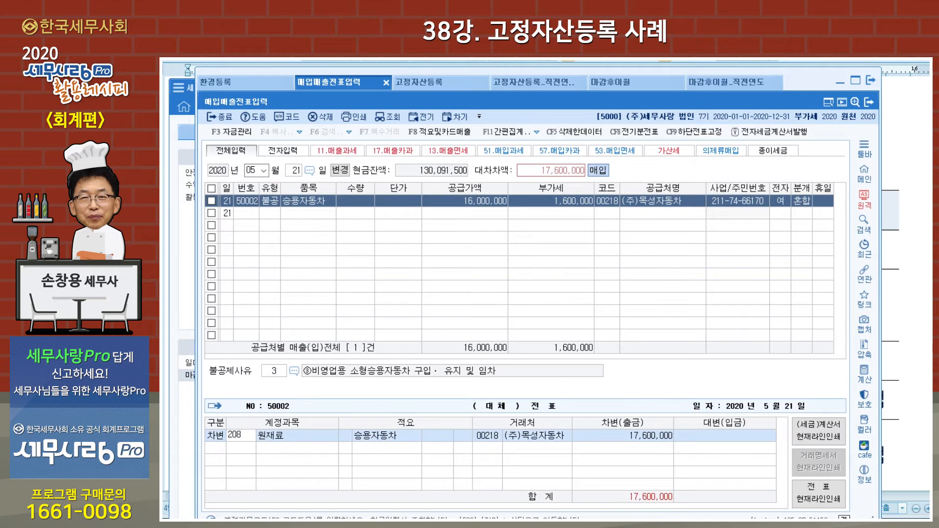
pyautogui.press('Return')
pyautogui.press('Return')
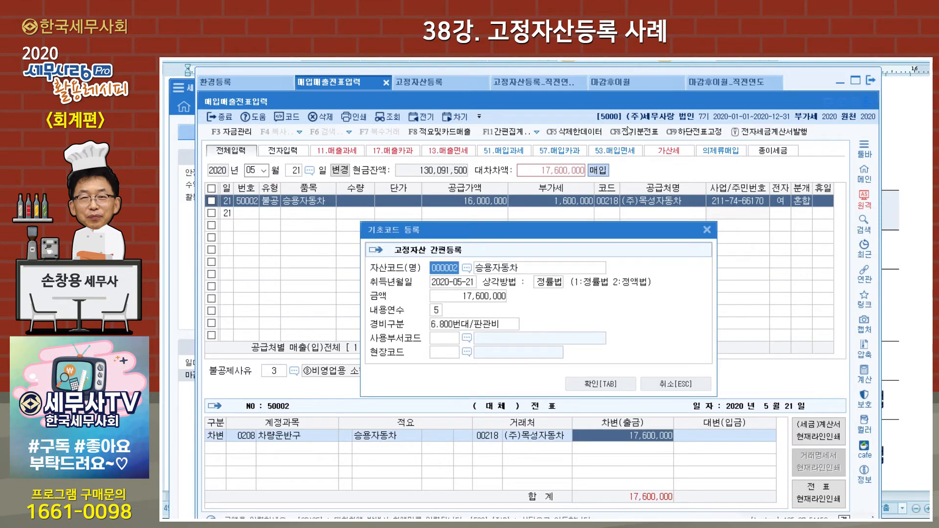
# Register the car in the 고정자산 간편등록 form under the asset name 123가1234 with 정액법 depreciation.
pyautogui.click(514, 269)
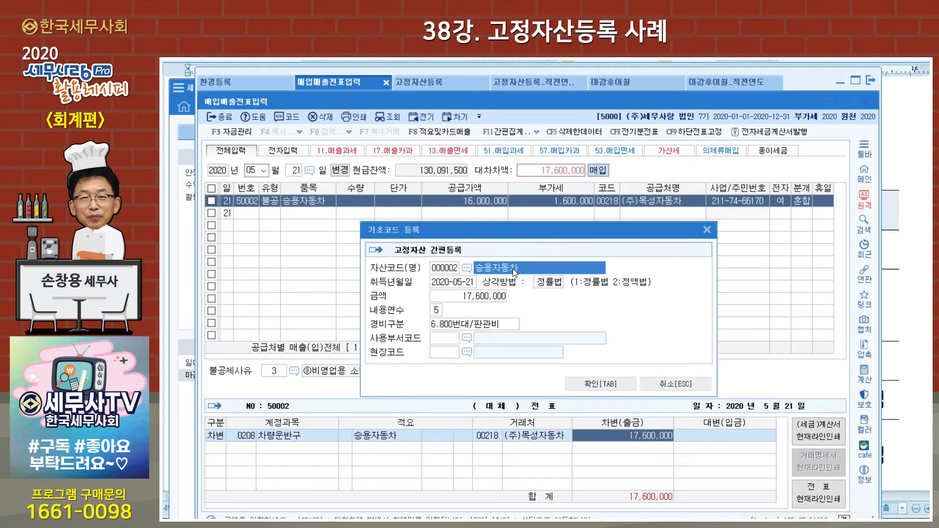
pyautogui.write('123')
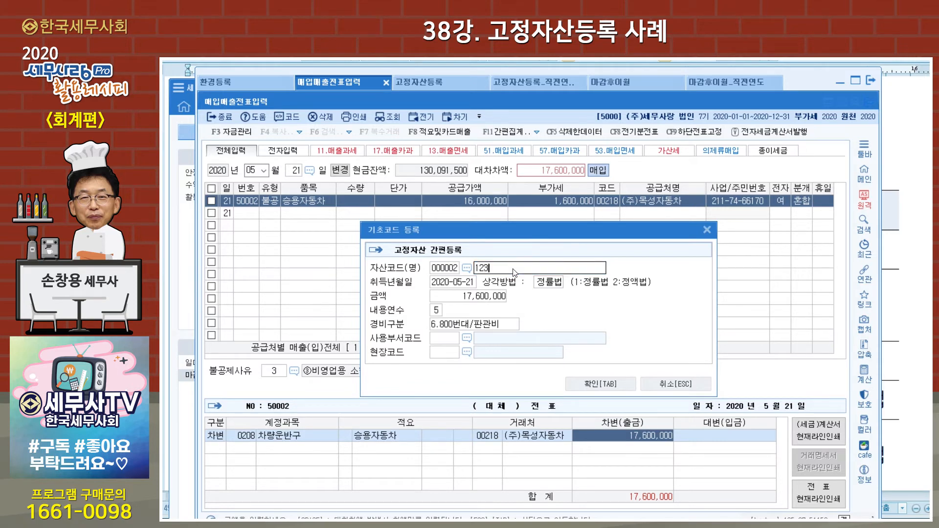
pyautogui.write('가1234')
pyautogui.press('Tab')
pyautogui.click(545, 282)
pyautogui.write('2')
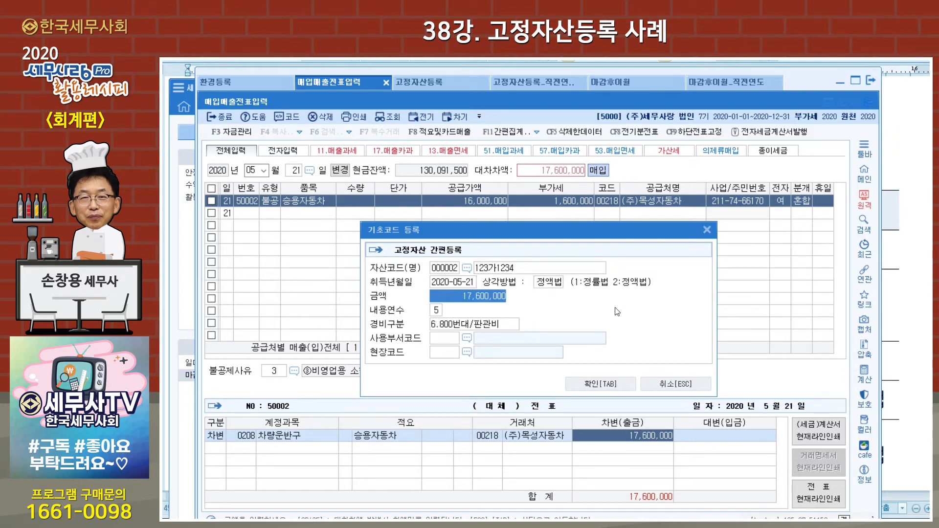
pyautogui.click(602, 384)
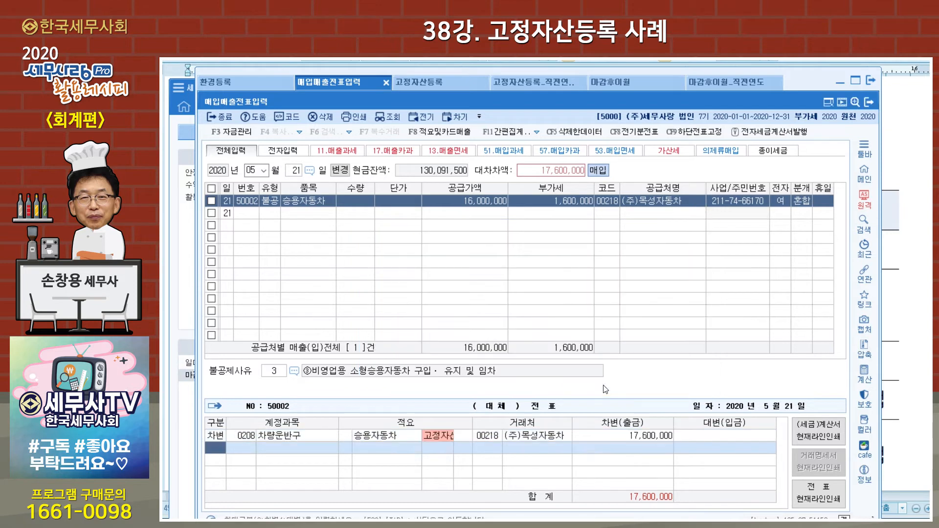
# Complete the 승용자동차 voucher with a 대변 line for account 253 미지급금 of 17,600,000.
pyautogui.write('3')
pyautogui.press('Return')
pyautogui.write('253')
pyautogui.press('Return')
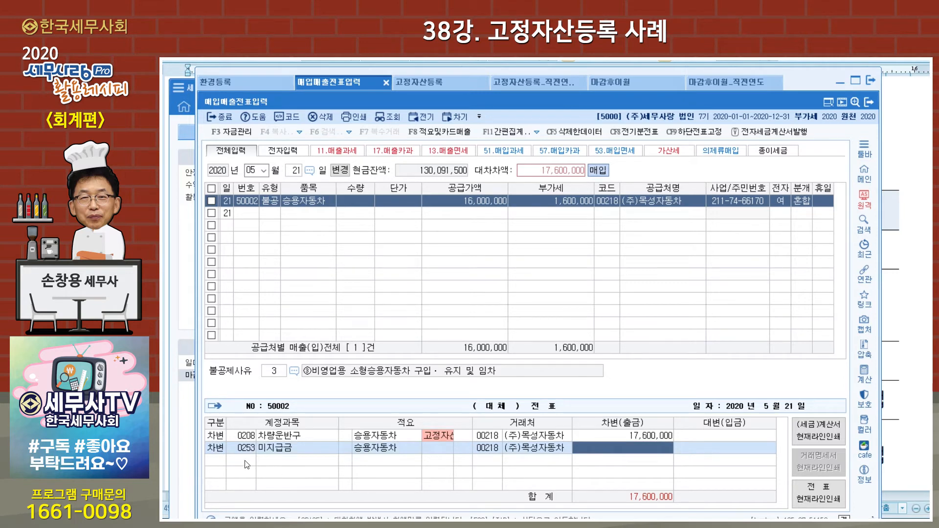
pyautogui.click(220, 448)
pyautogui.write('4')
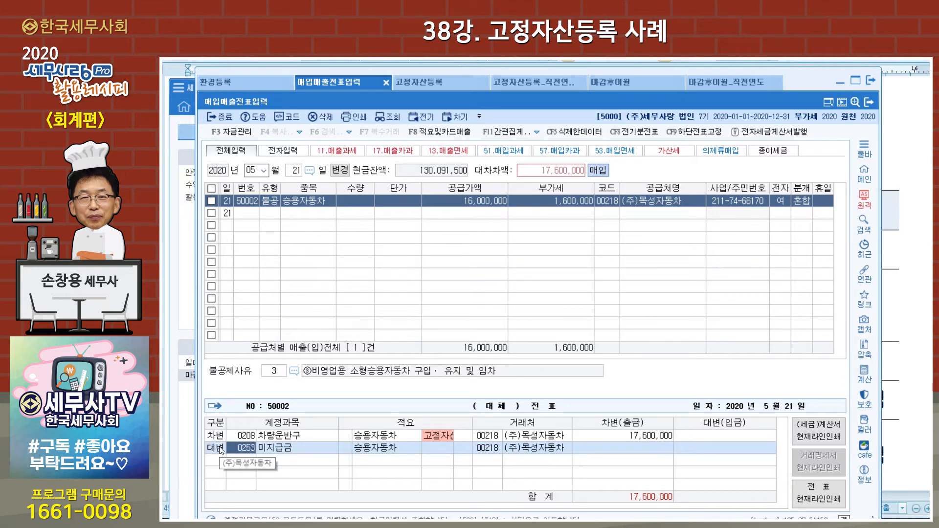
pyautogui.press('Return')
pyautogui.press('Return')
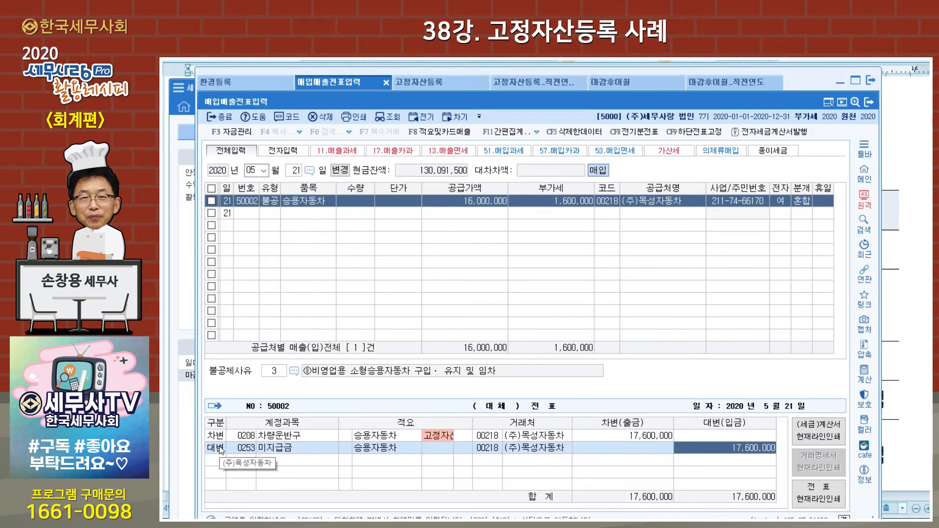
pyautogui.press('Return')
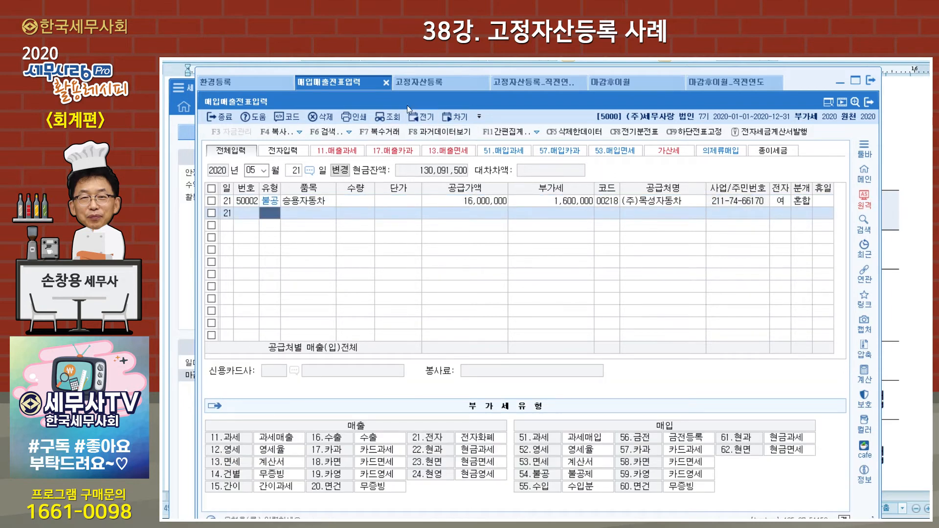
# Reload 고정자산등록 for 차량운반구 and check the records of 11나4321 and 123가1234.
pyautogui.click(456, 84)
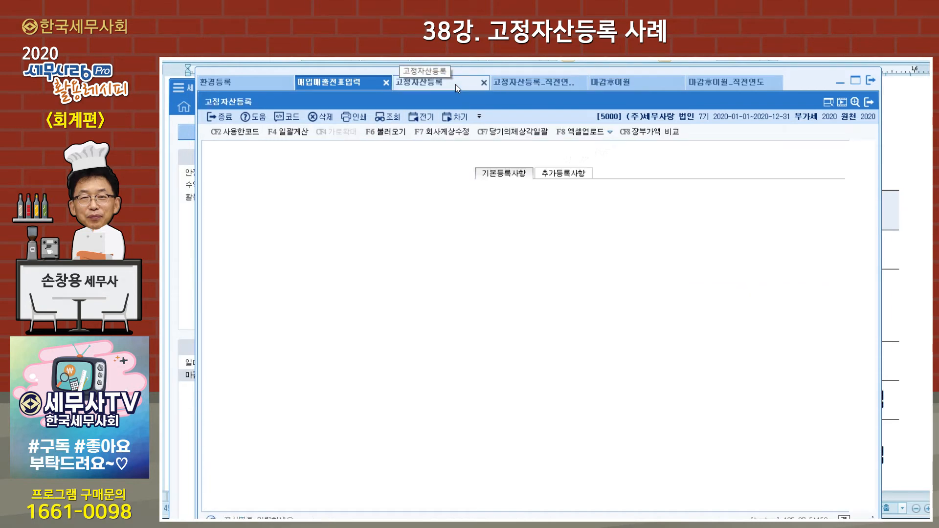
pyautogui.click(384, 132)
pyautogui.click(308, 211)
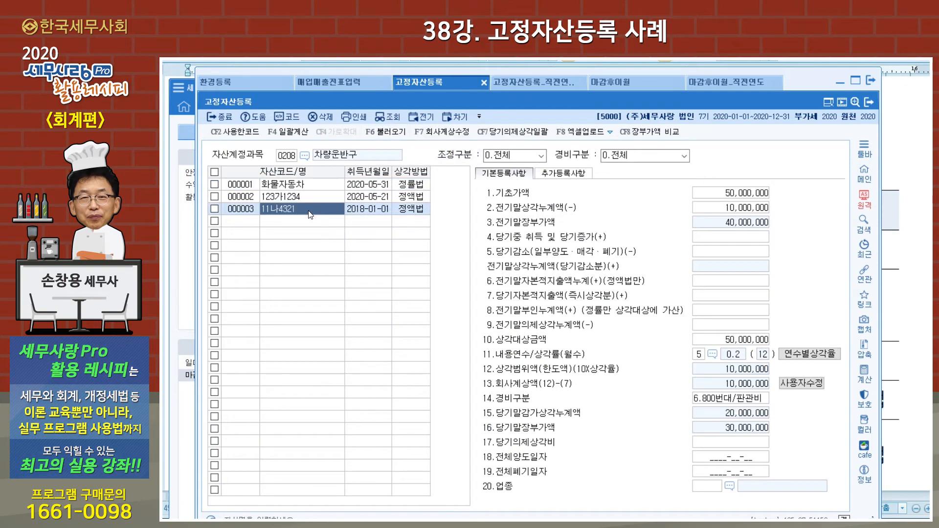
pyautogui.click(313, 199)
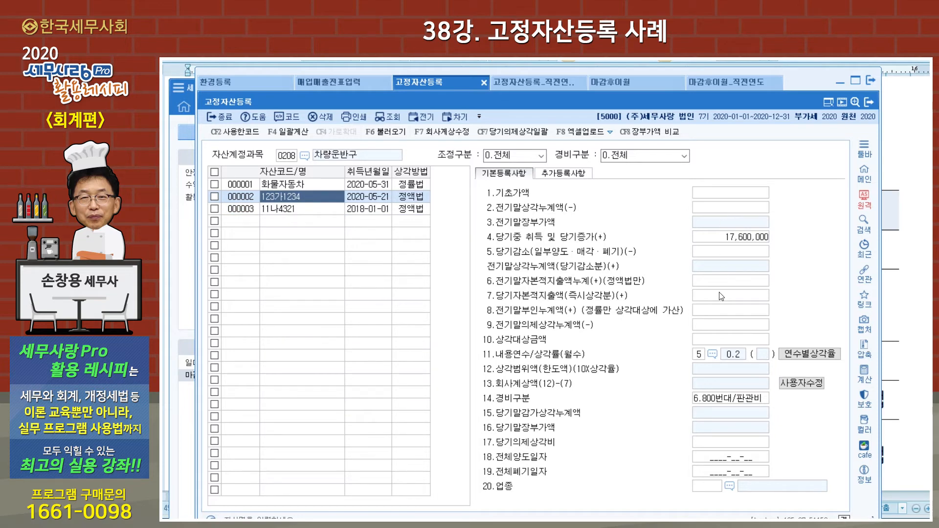
# Return to 매입매출전표입력, load the vouchers dated May 23, 2020, and examine the 프린트 voucher's journal lines.
pyautogui.click(339, 84)
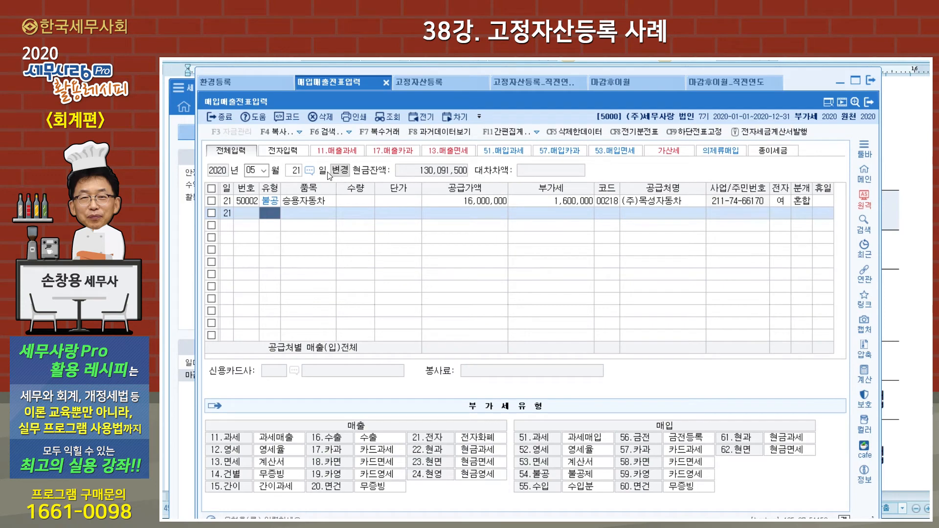
pyautogui.click(295, 171)
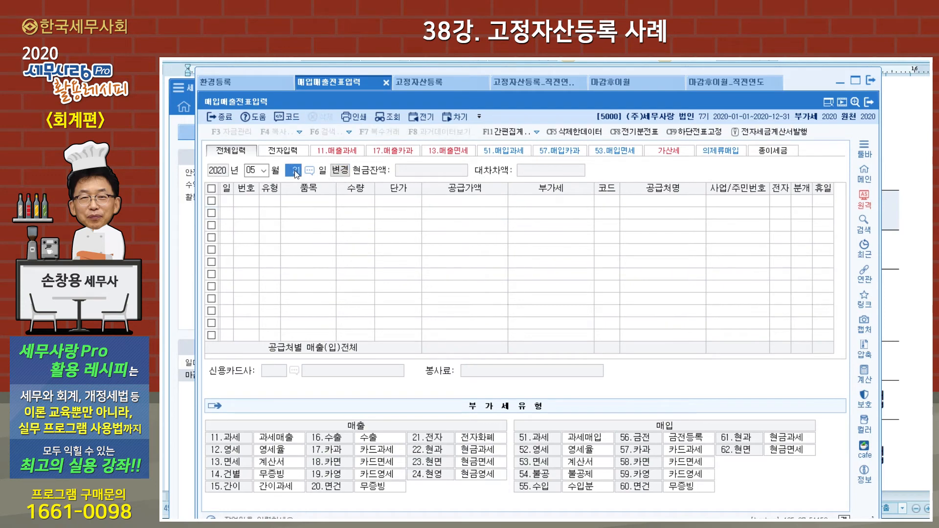
pyautogui.write('23')
pyautogui.press('Return')
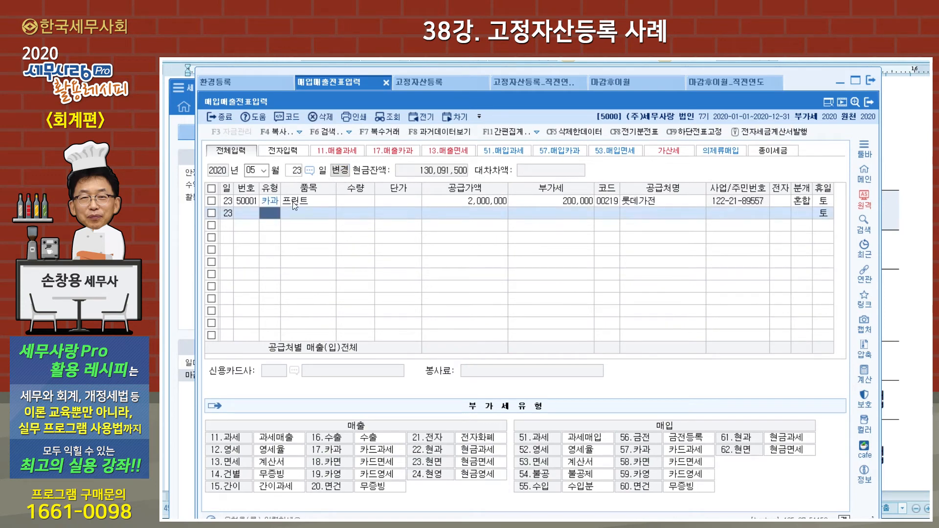
pyautogui.click(293, 201)
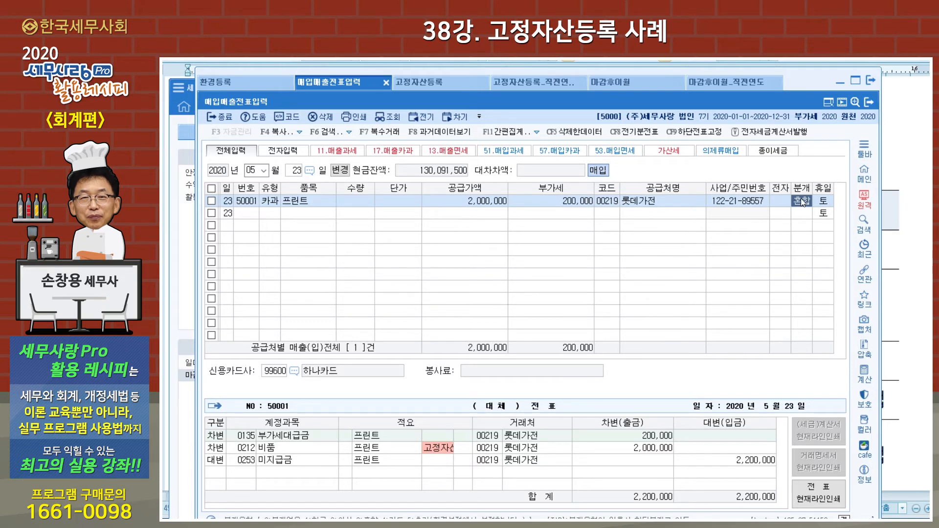
pyautogui.press('Return')
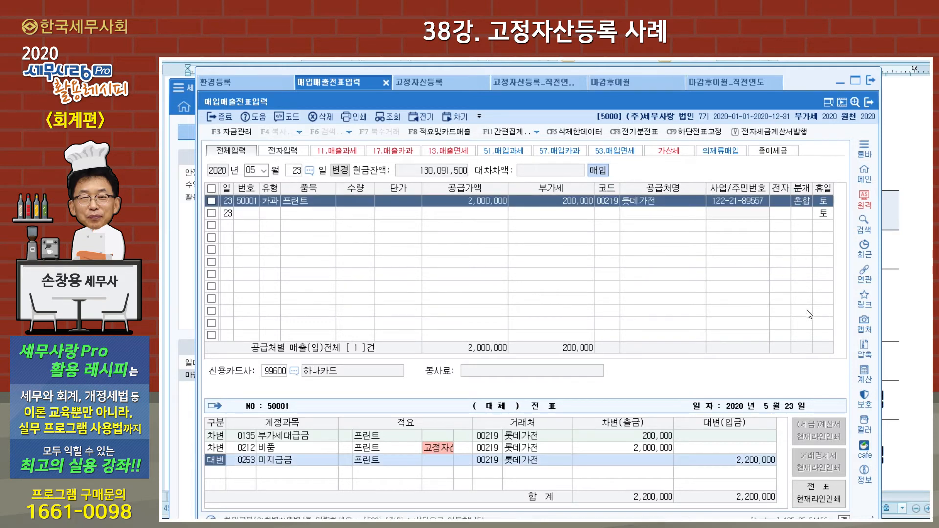
# Reset the 프린트 voucher's journal by switching its 분개 to 외상 and back to 혼합.
pyautogui.click(803, 208)
pyautogui.write('2')
pyautogui.press('Return')
pyautogui.click(803, 208)
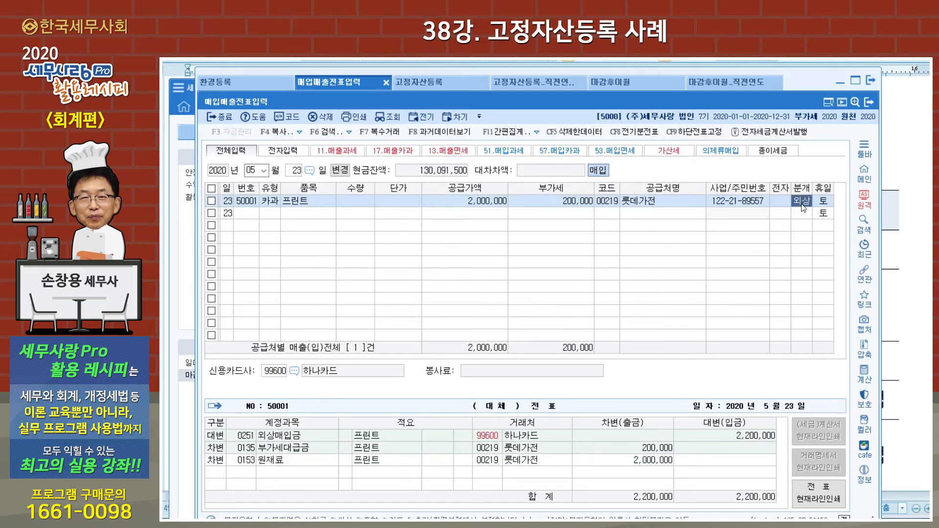
pyautogui.write('3')
pyautogui.press('Return')
# Change the 프린트 voucher's 원재료 line to account 212 비품 and register the printer as a fixed asset with the prefilled values.
pyautogui.press('Return')
pyautogui.write('212')
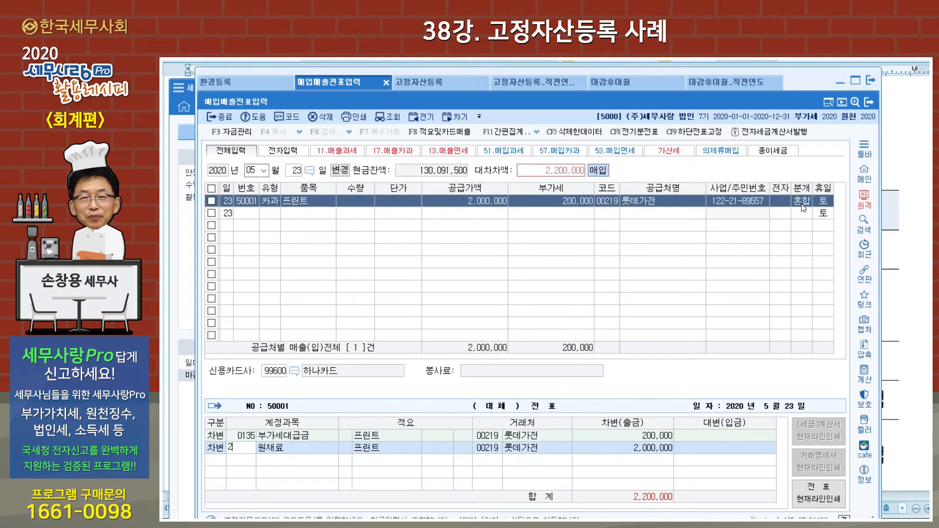
pyautogui.press('Return')
pyautogui.press('Return')
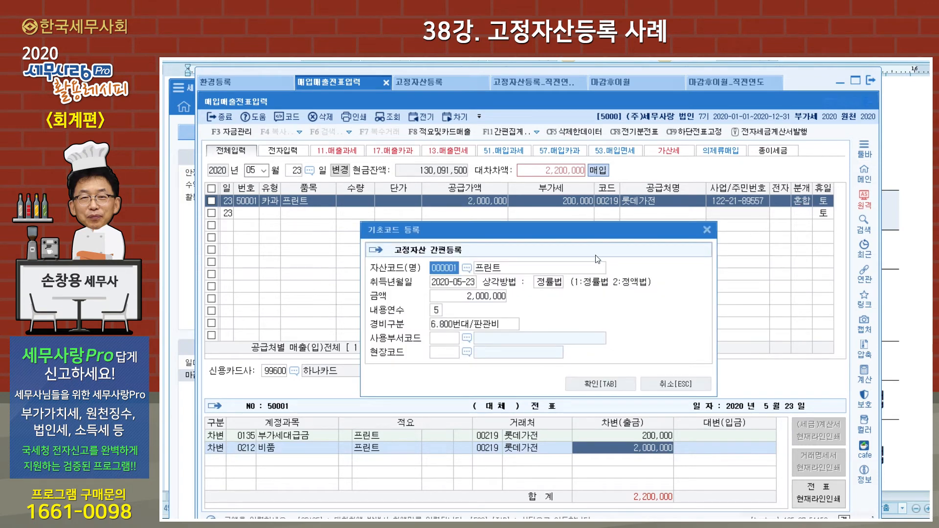
pyautogui.click(612, 385)
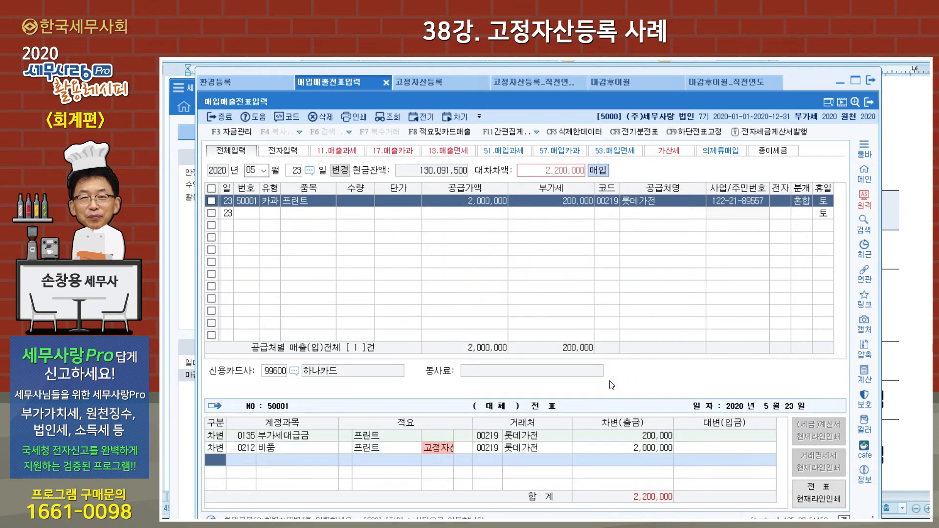
# Complete the 프린트 voucher with a 대변 line for account 253 미지급금.
pyautogui.write('4253')
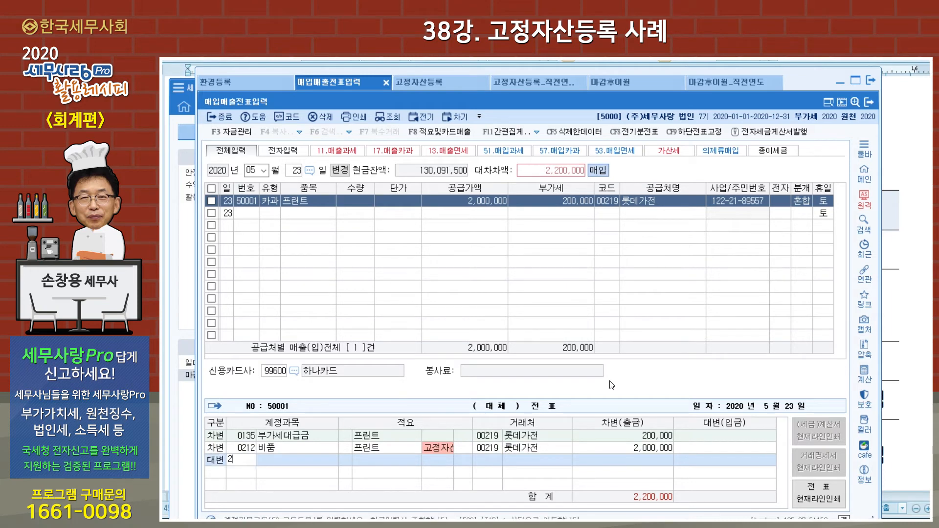
pyautogui.press('Return')
pyautogui.press('Return')
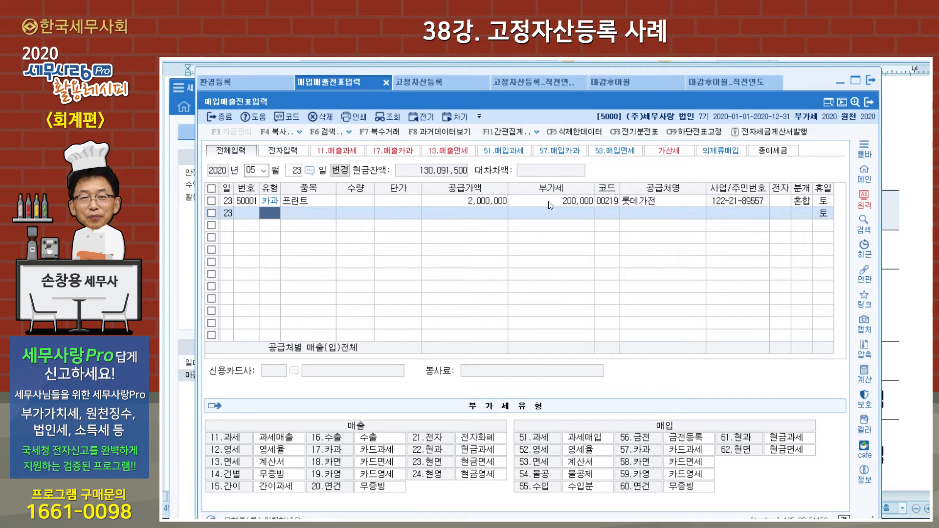
# Switch 고정자산등록 to account 0212 비품 and check the 프린트 record.
pyautogui.click(430, 84)
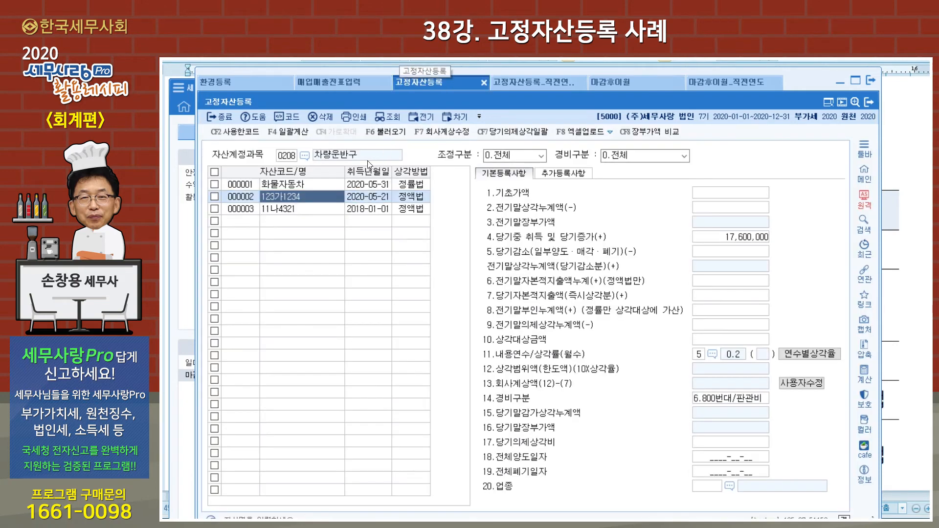
pyautogui.click(288, 156)
pyautogui.write('0212')
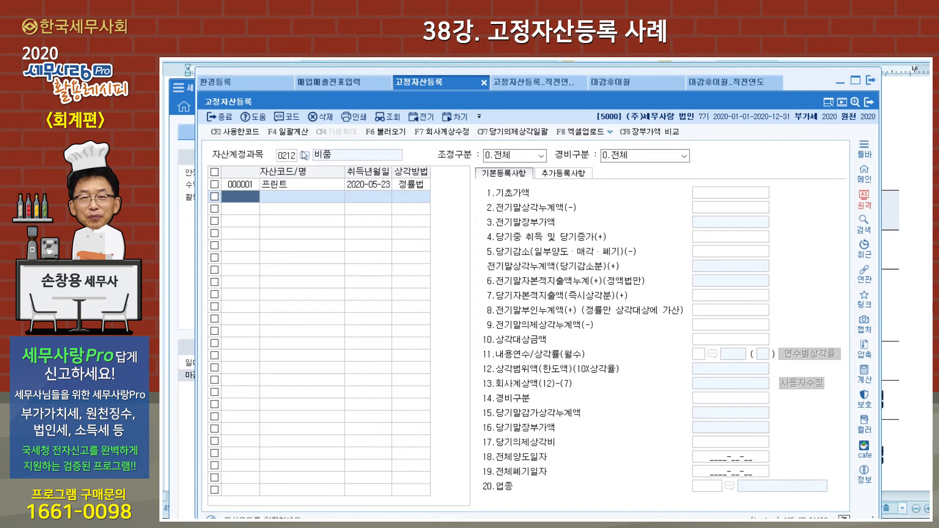
pyautogui.click(322, 184)
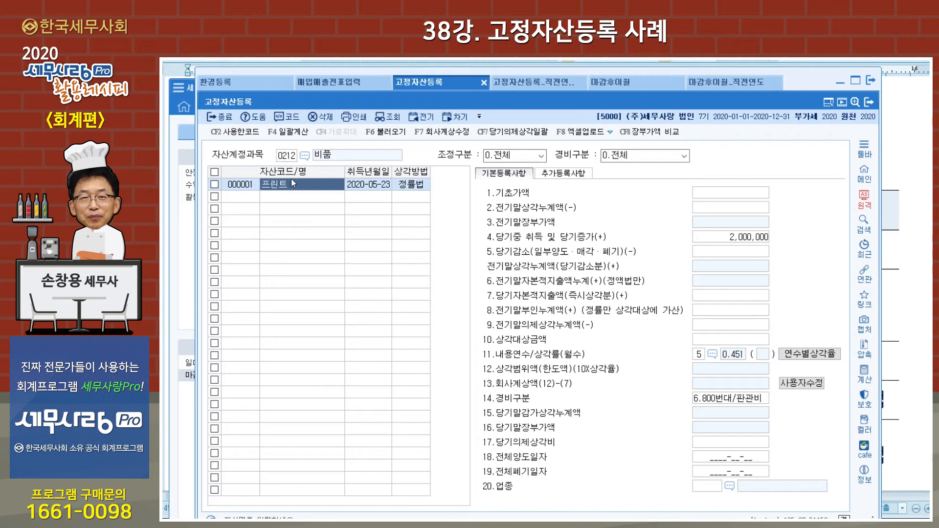
# Try to run the 일괄계산 depreciation recalculation on the 연말결산 basis with no extra options.
pyautogui.click(289, 157)
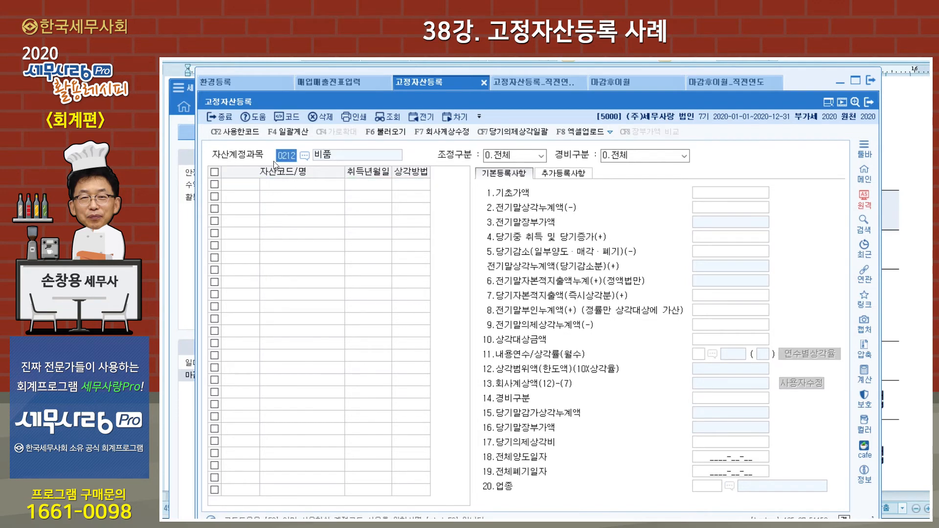
pyautogui.click(292, 137)
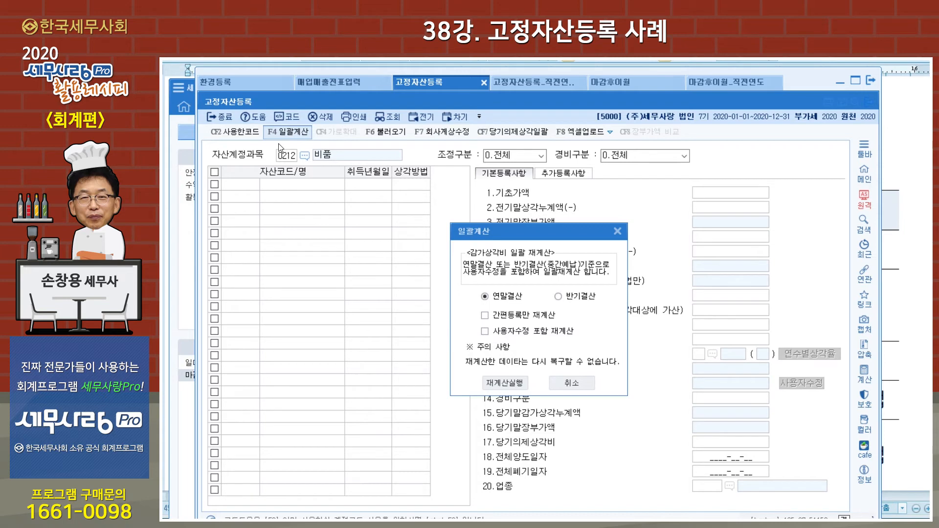
pyautogui.click(498, 384)
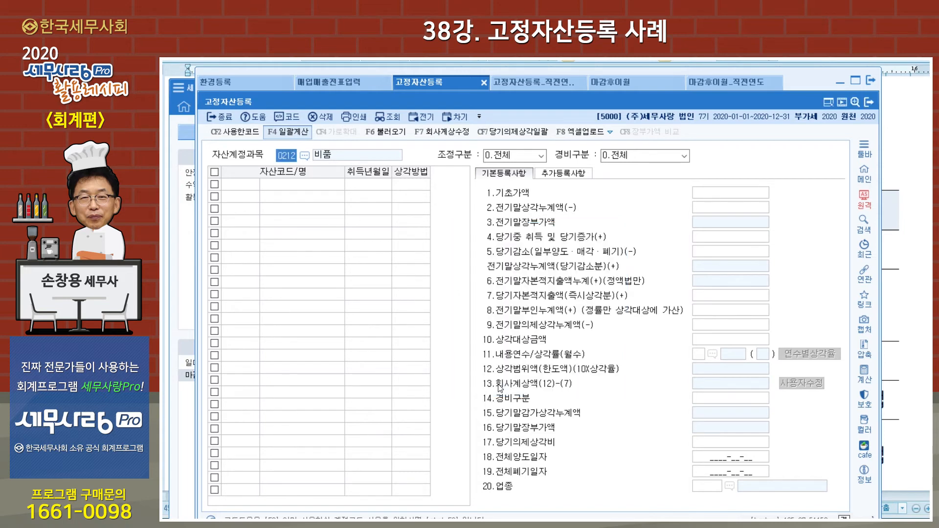
pyautogui.click(581, 333)
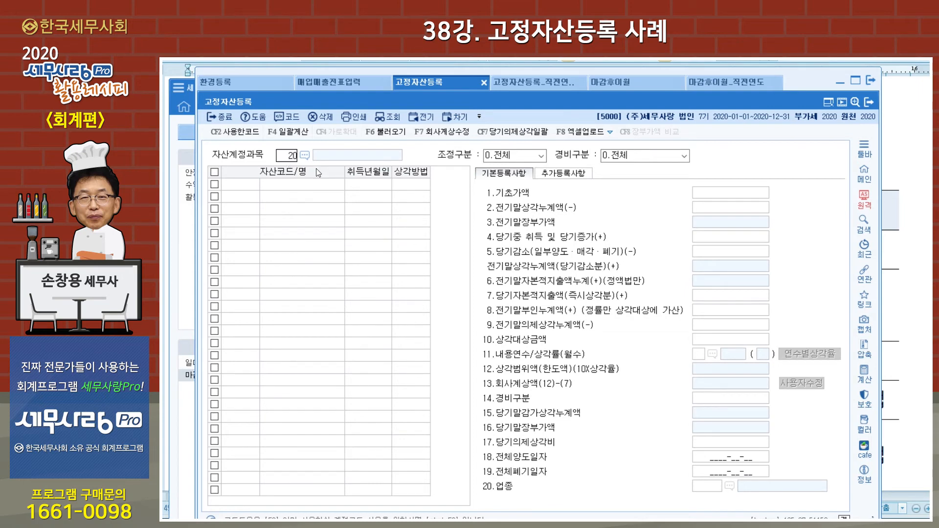
# Load account 0208 차량운반구 and check the depreciation fields of 화물자동차 and 11나4321.
pyautogui.click(312, 184)
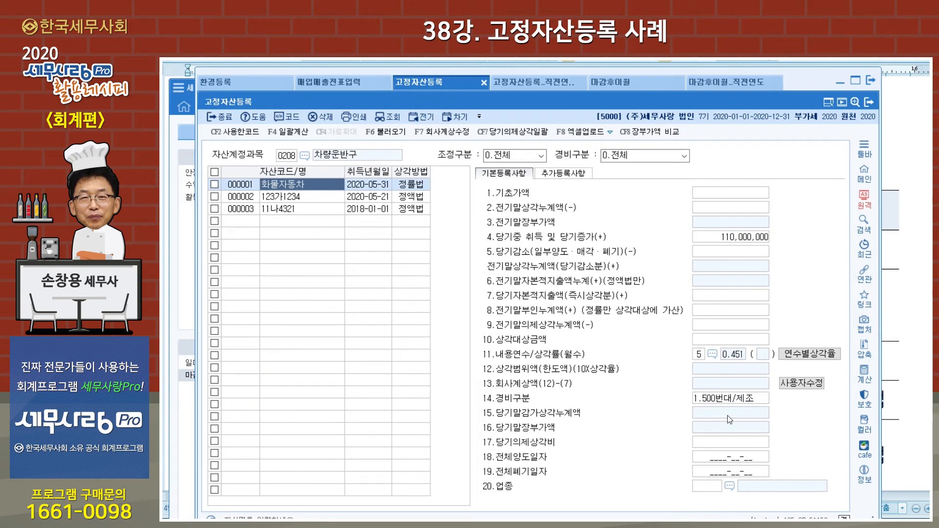
pyautogui.click(315, 209)
pyautogui.click(305, 187)
# Run 일괄계산 on the 연말결산 basis with 간편등록만 재계산 enabled.
pyautogui.click(289, 136)
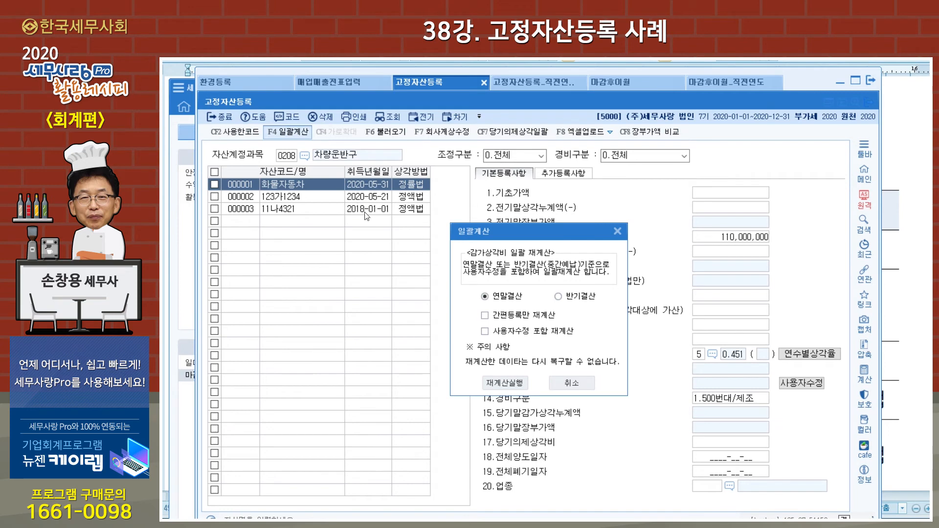
pyautogui.click(486, 316)
pyautogui.click(486, 332)
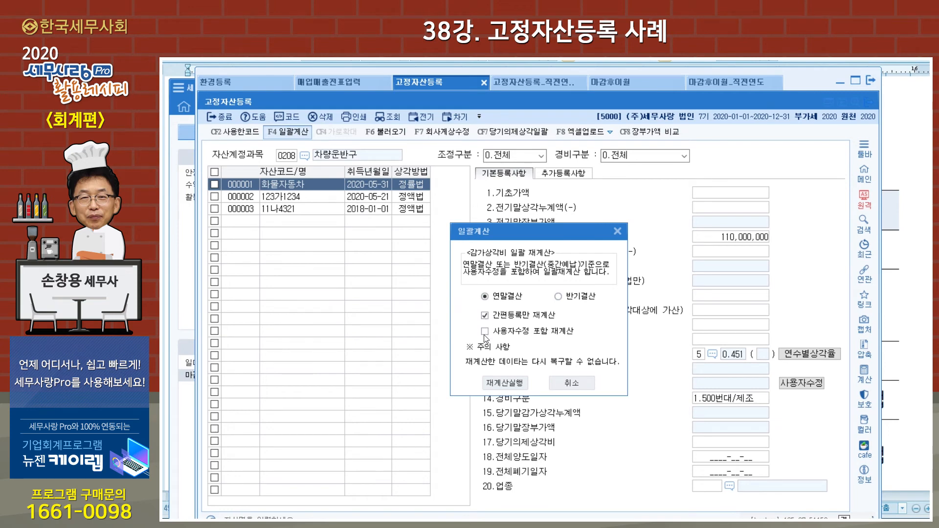
pyautogui.click(507, 385)
pyautogui.click(599, 329)
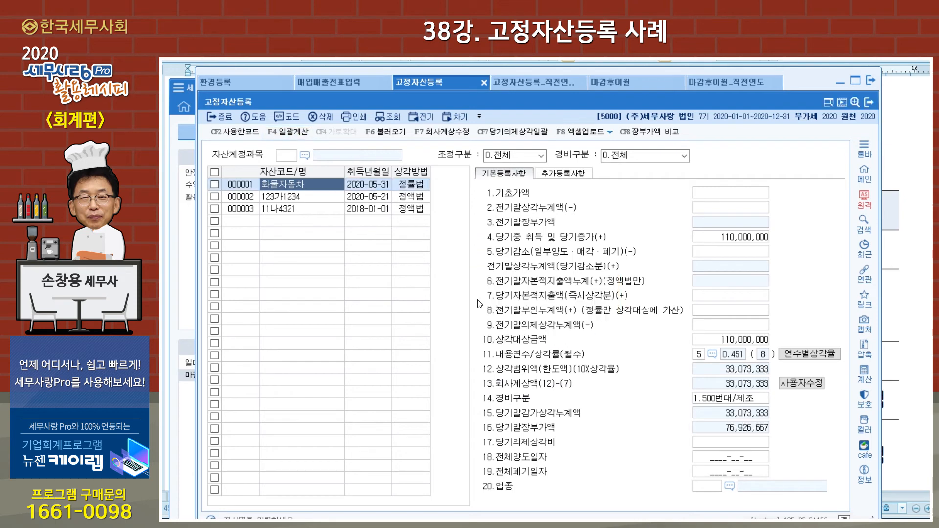
# Check the depreciation fields of 123가1234, 11나4321 and 화물자동차 under account 0208 차량운반구.
pyautogui.click(303, 198)
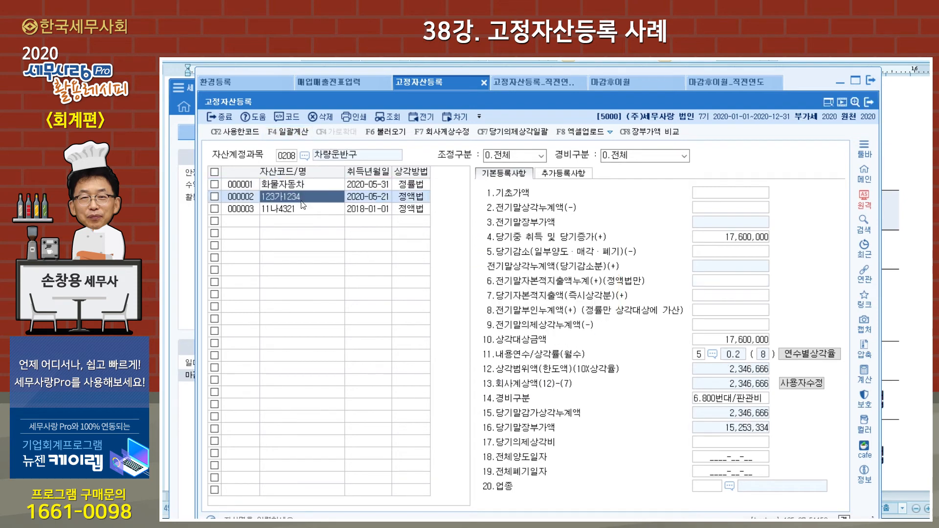
pyautogui.click(300, 209)
pyautogui.click(301, 198)
pyautogui.click(302, 185)
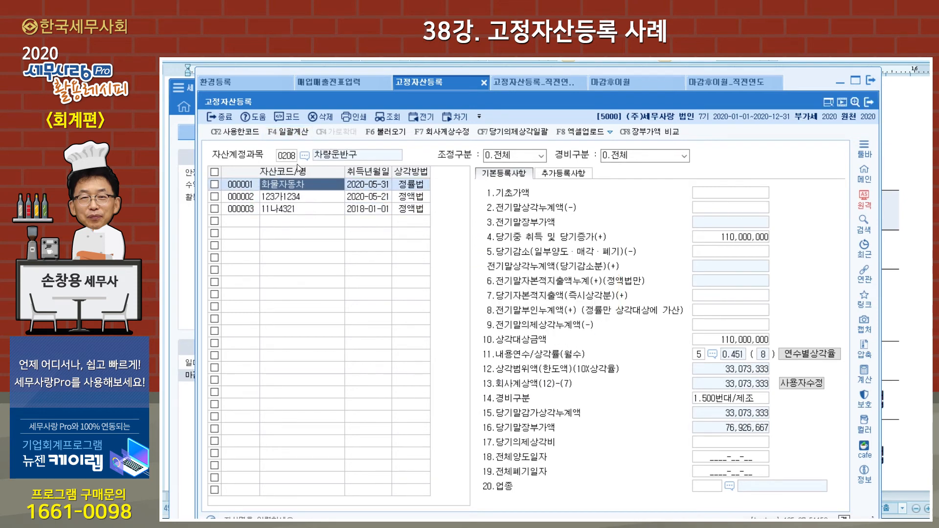
# Load account 0206 기계장치 and check the depreciation fields of 기계1.
pyautogui.click(292, 158)
pyautogui.write('0206')
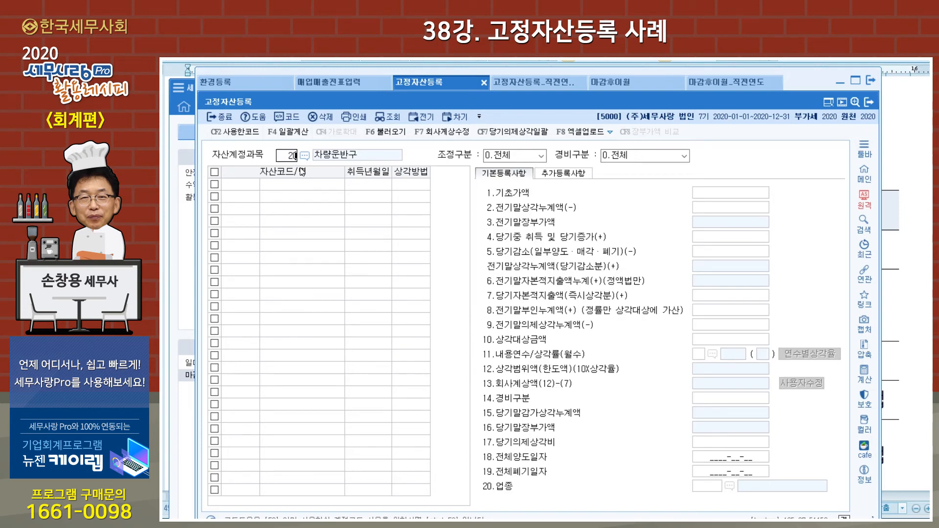
pyautogui.press('Return')
pyautogui.click(287, 187)
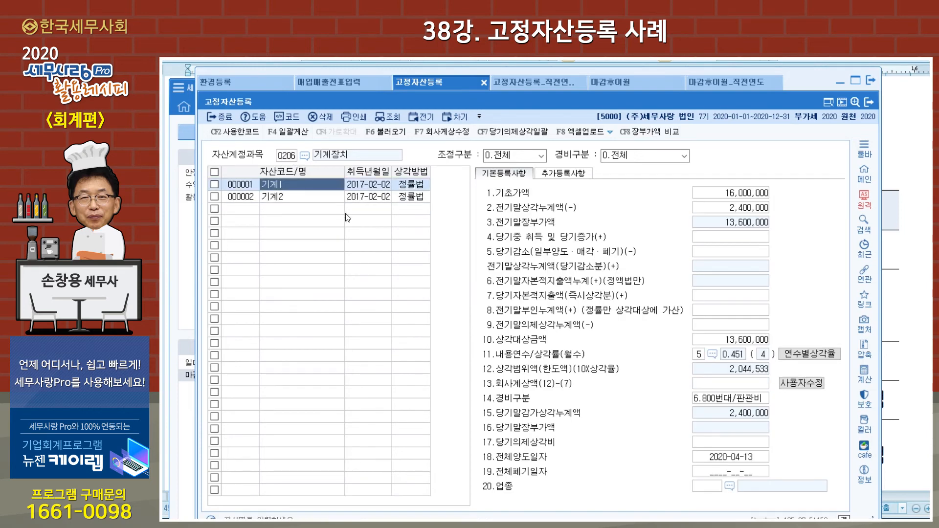
# Switch to account 0212 비품 and check the depreciation fields of 프린트.
pyautogui.click(290, 157)
pyautogui.write('0212')
pyautogui.press('Return')
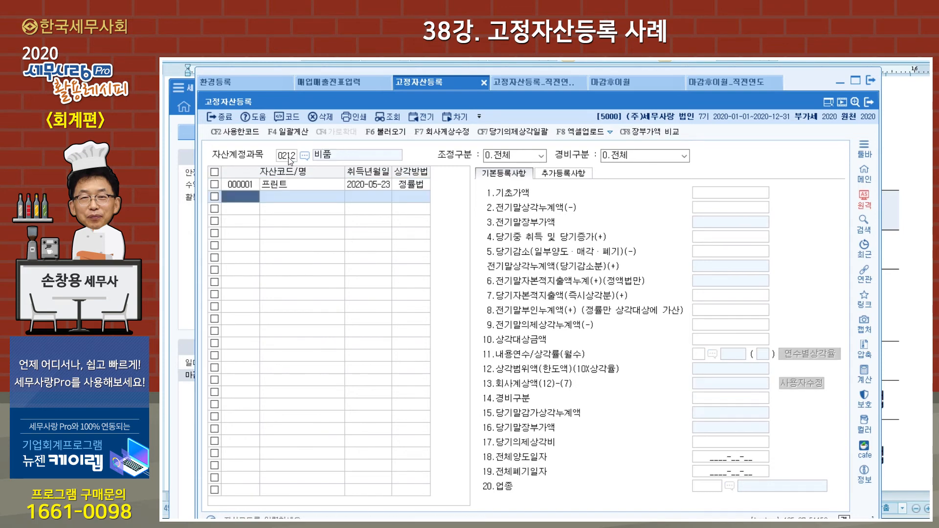
pyautogui.click(299, 186)
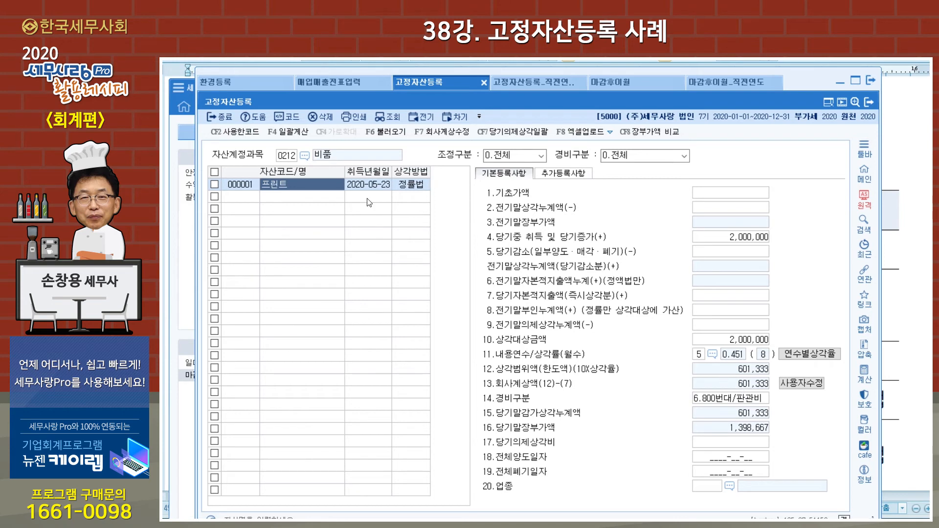
# Run 일괄계산 on the 연말결산 basis with 간편등록만 재계산 and 사용자수정 포함 재계산 enabled.
pyautogui.click(293, 161)
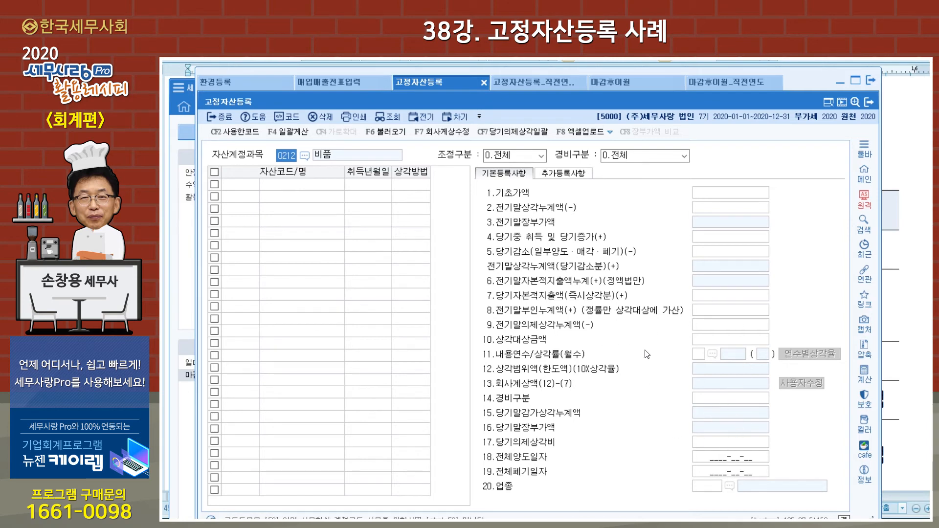
pyautogui.click(287, 132)
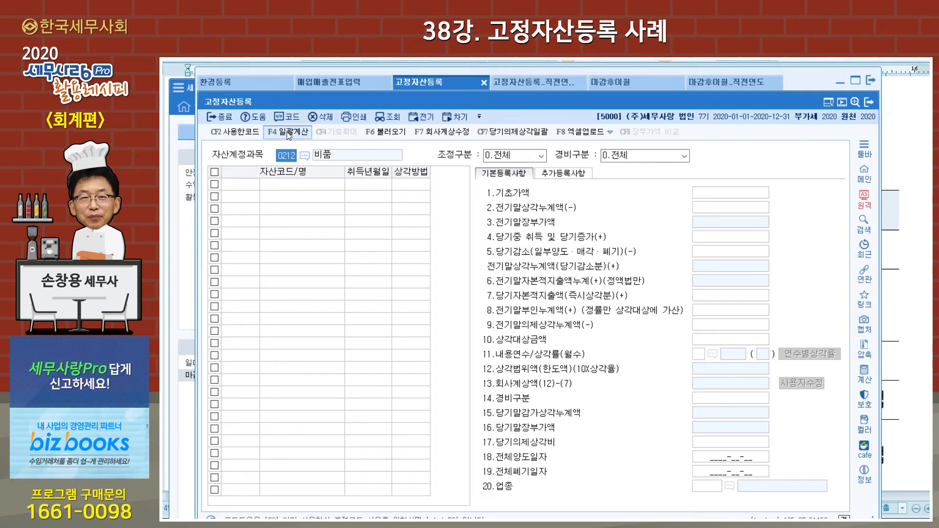
pyautogui.click(508, 316)
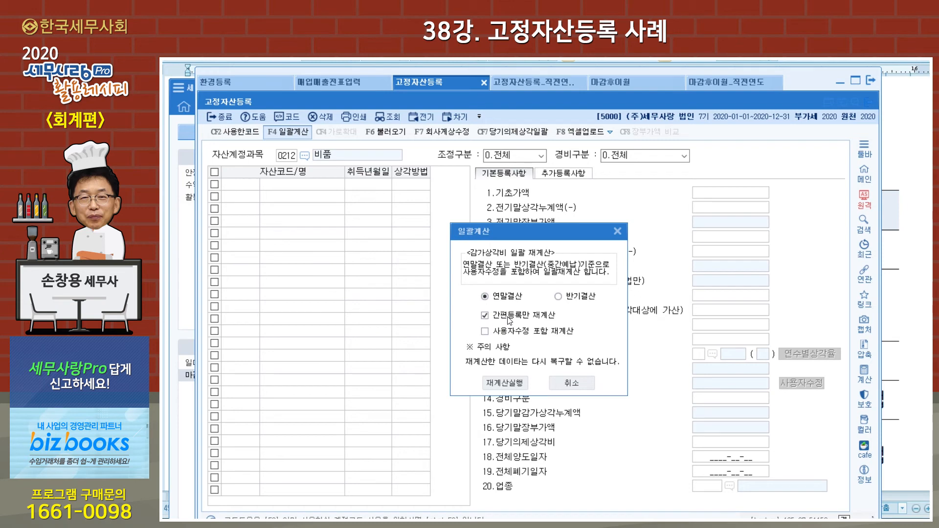
pyautogui.click(507, 333)
pyautogui.click(504, 384)
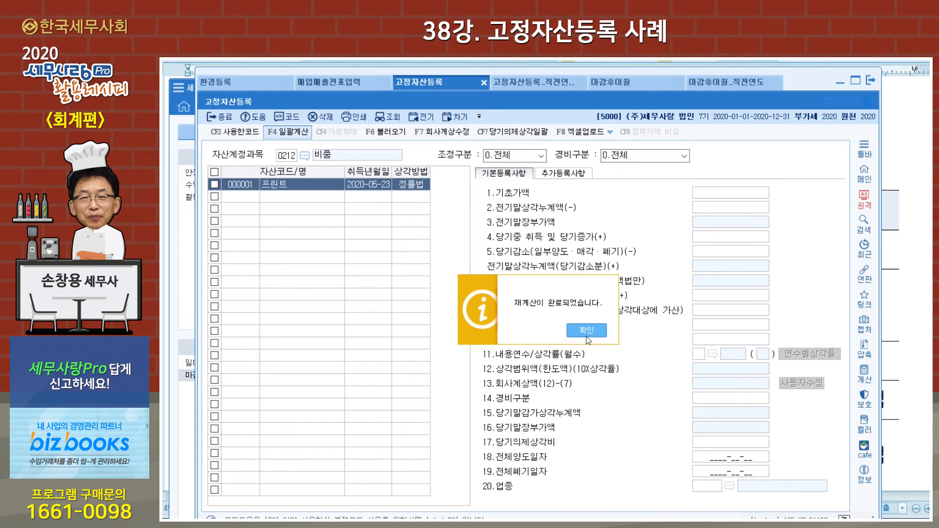
pyautogui.click(587, 330)
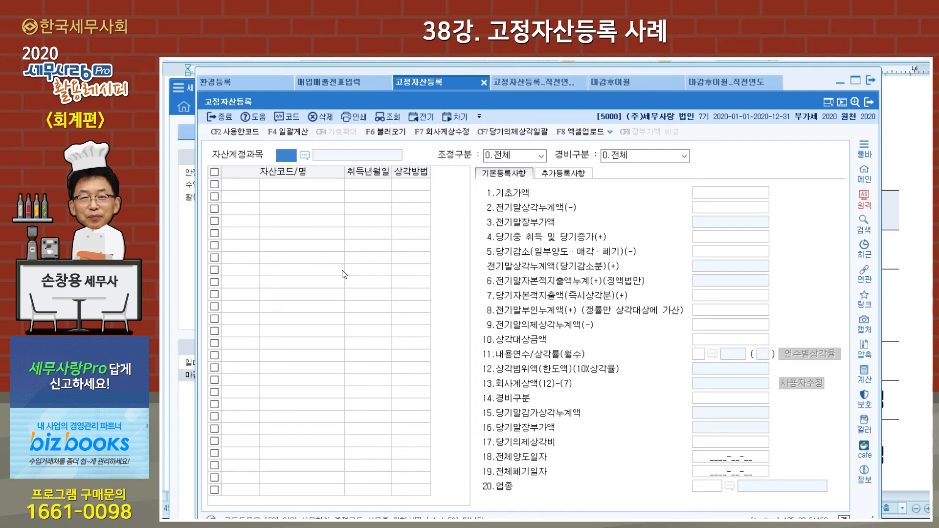
# Reload account 0212 비품 and check the recalculated 회사계상액 of 프린트.
pyautogui.write('0212')
pyautogui.press('Return')
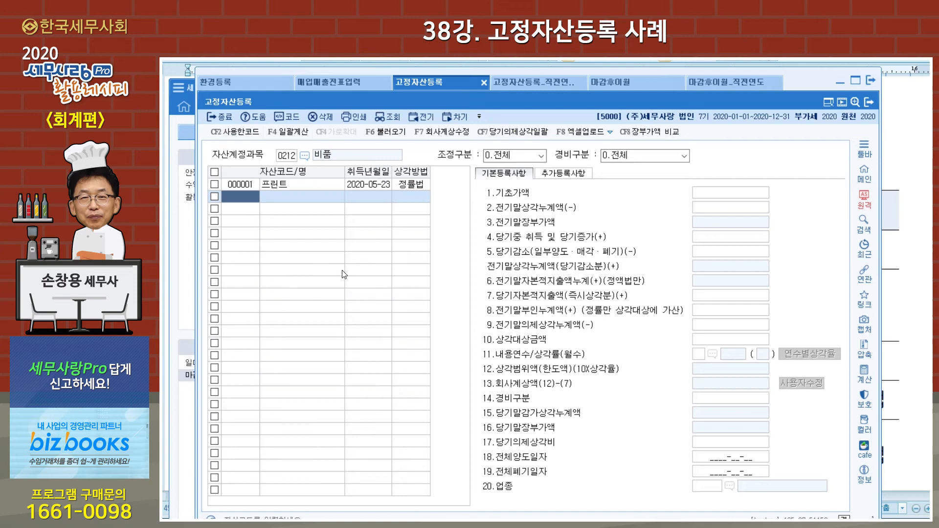
pyautogui.click(305, 186)
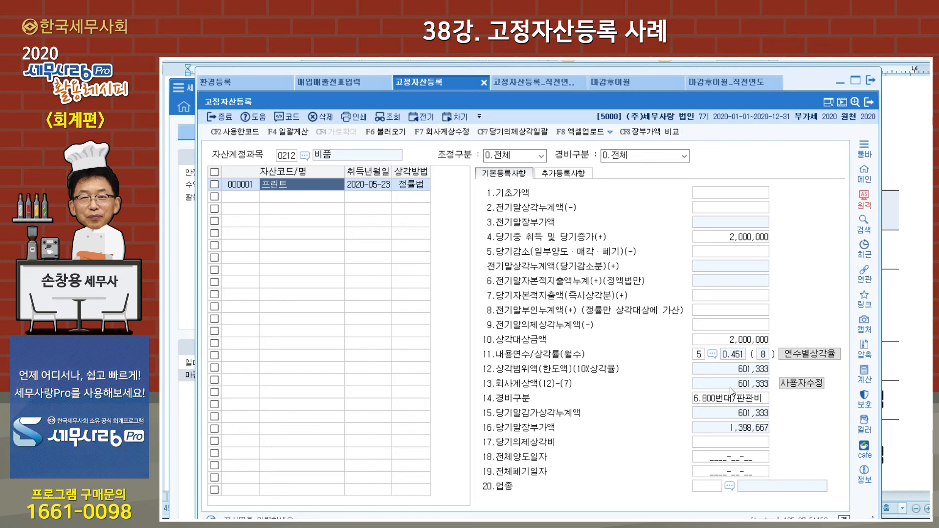
# Load account 0206 기계장치 and inspect the 회사계상액 field of 기계1.
pyautogui.click(286, 156)
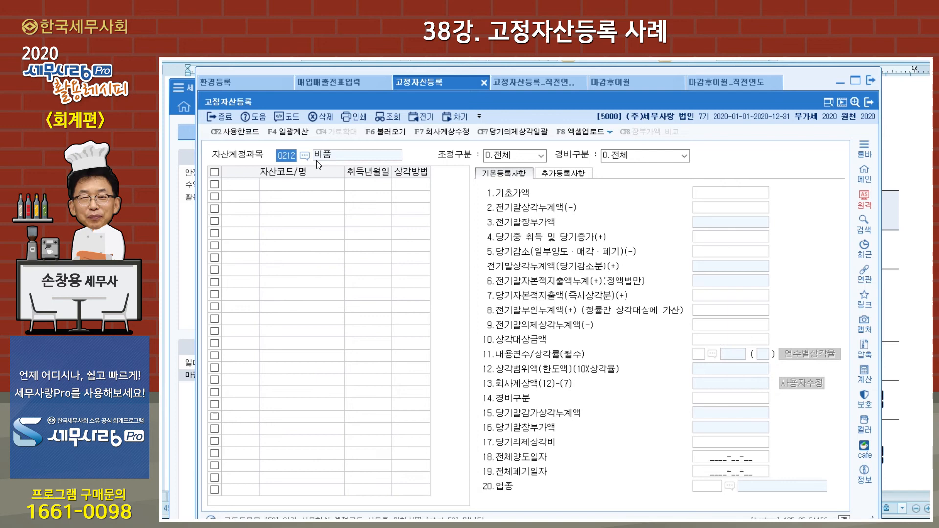
pyautogui.write('206')
pyautogui.press('Return')
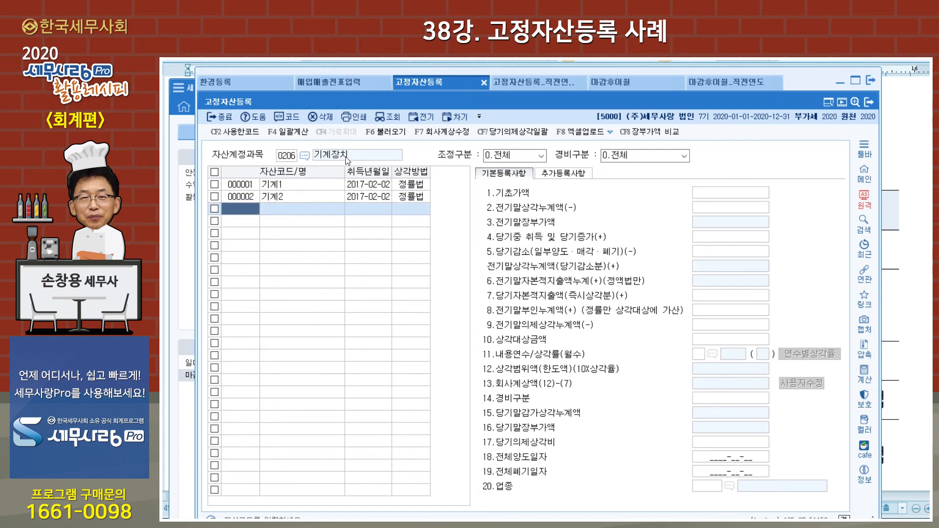
pyautogui.click(313, 185)
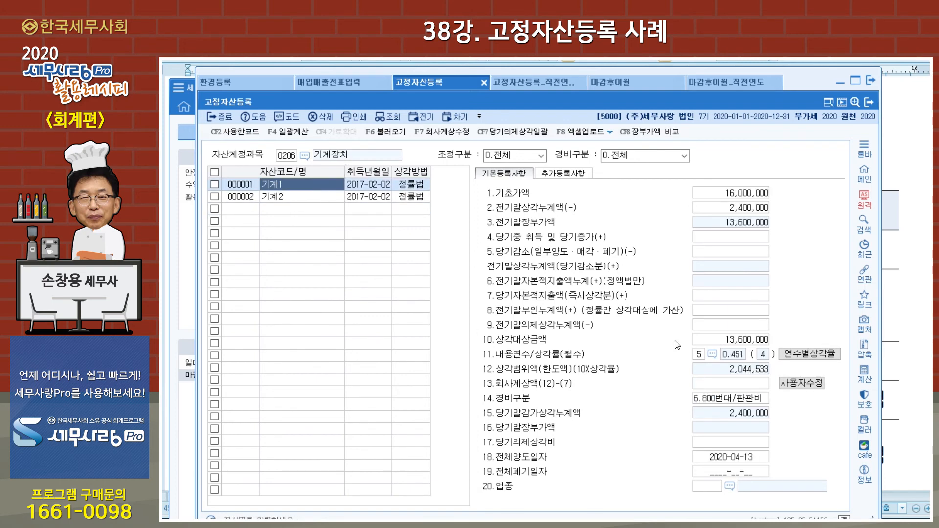
pyautogui.click(748, 386)
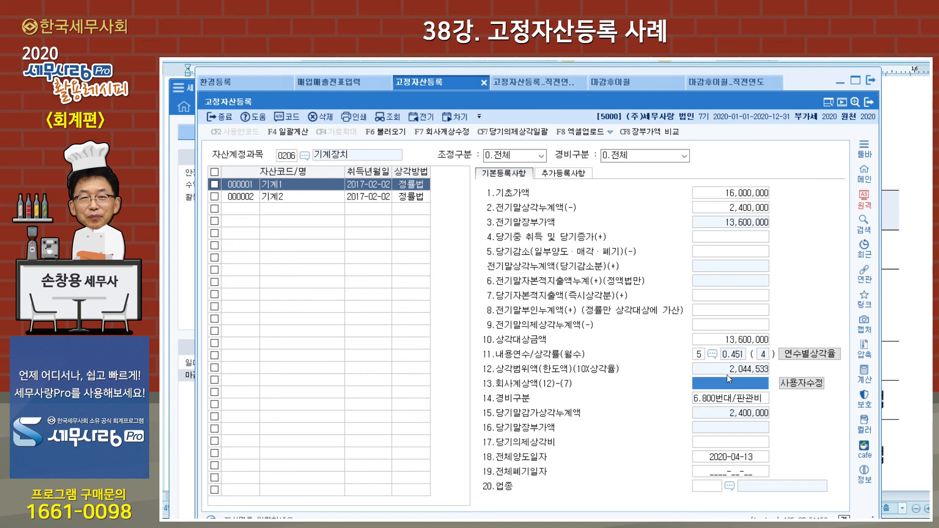
# Try clearing every asset's company-booked depreciation with 상각액 = 0 in 회사계상수정, and discard the change.
pyautogui.click(288, 156)
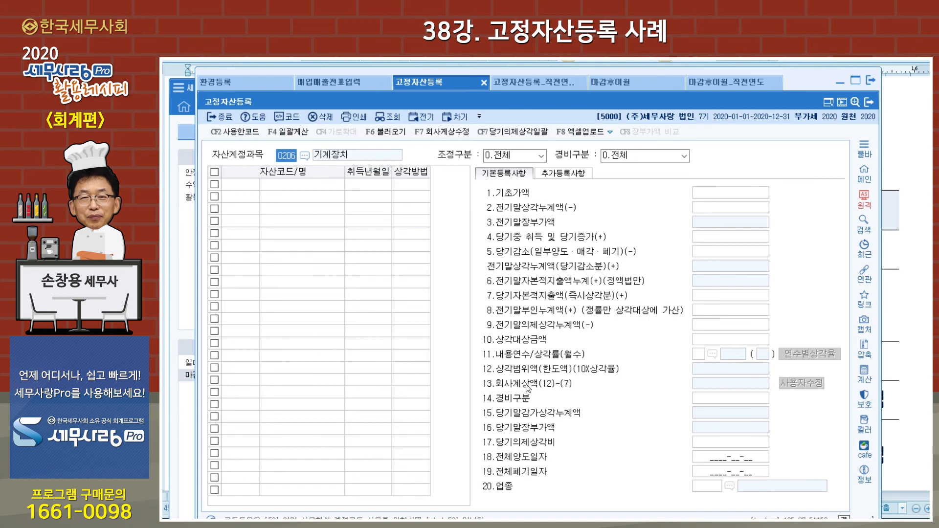
pyautogui.click(432, 137)
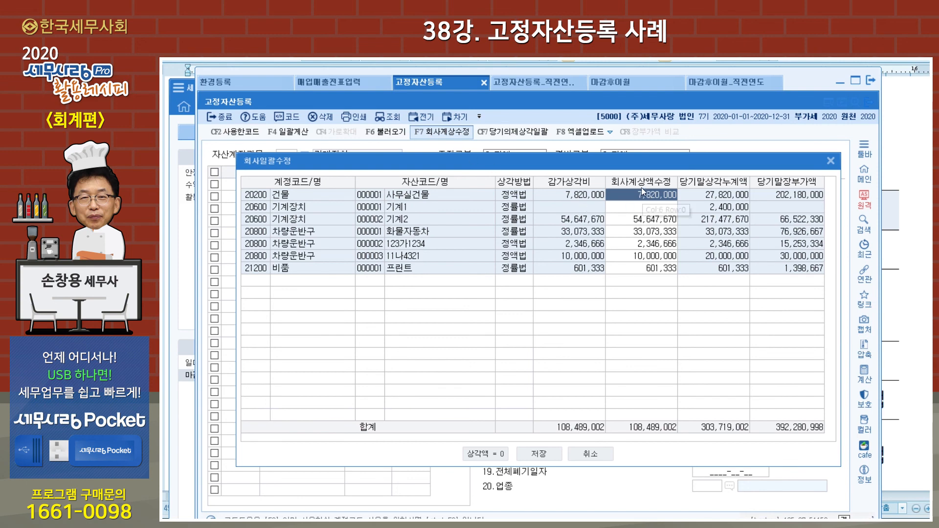
pyautogui.click(477, 454)
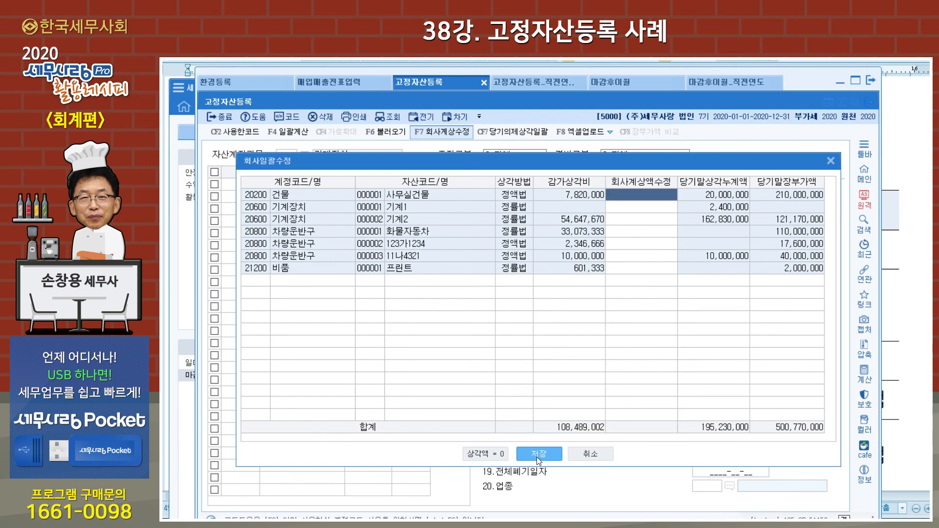
pyautogui.click(604, 457)
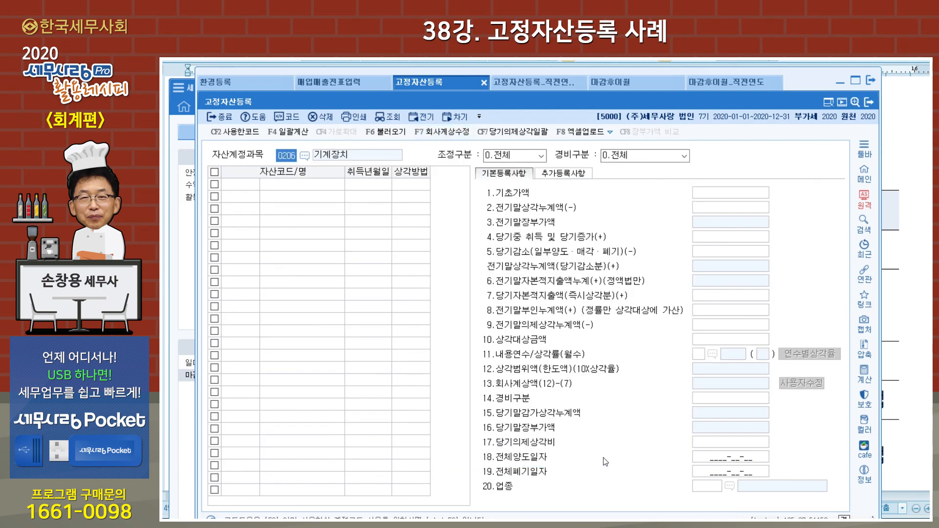
# Try 불러오기 of the previous year's fixed assets while keeping current-period acquisitions, and decline deleting the existing data.
pyautogui.click(383, 132)
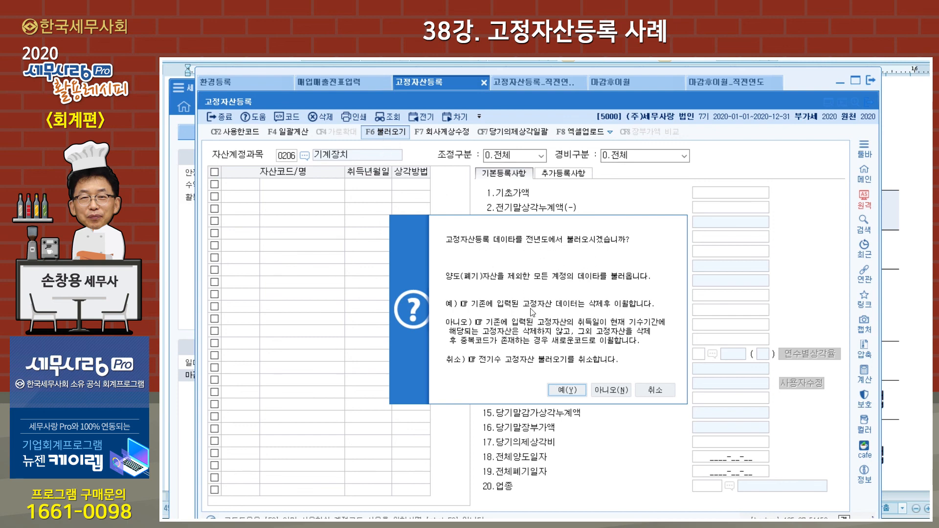
pyautogui.click(625, 392)
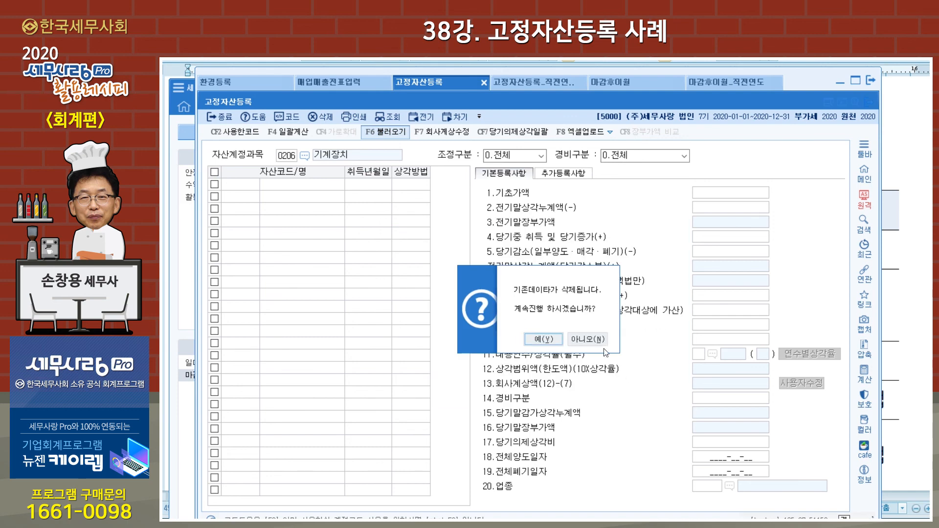
pyautogui.click(603, 345)
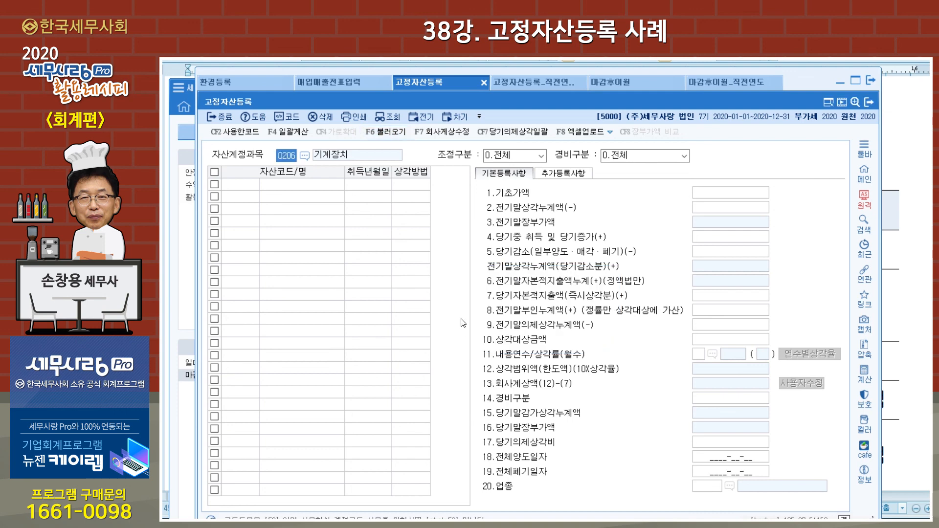